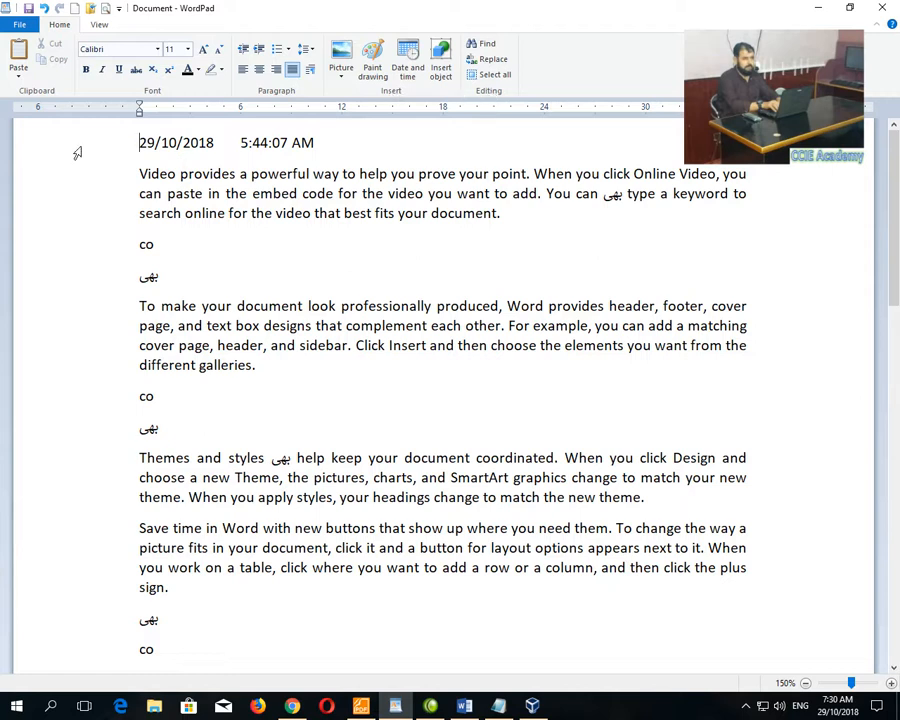
Step: Select the whole document, including its picture, and copy it
click(18, 72)
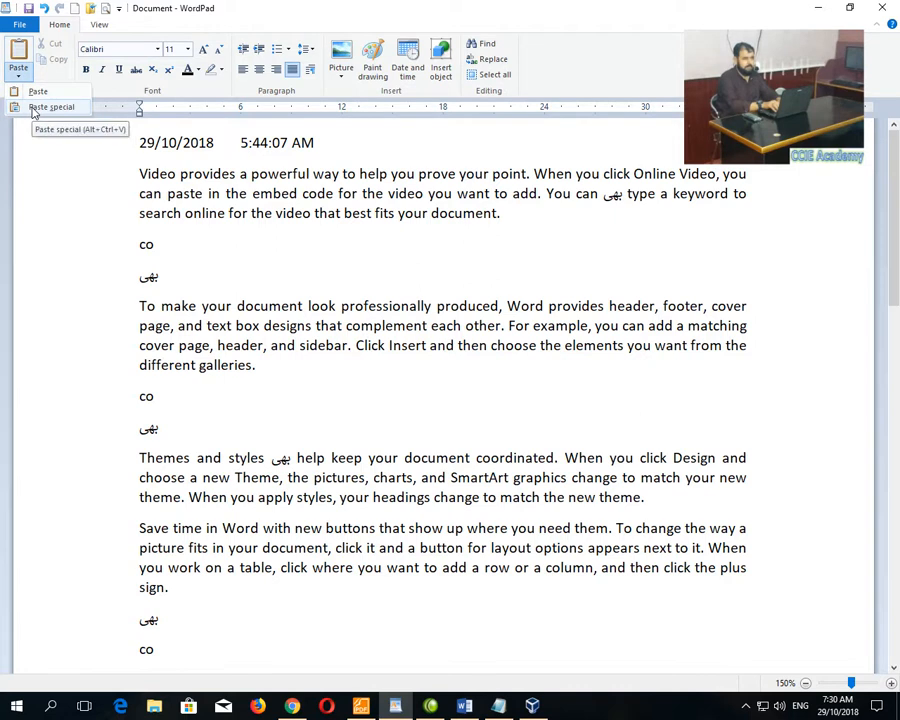
click(389, 265)
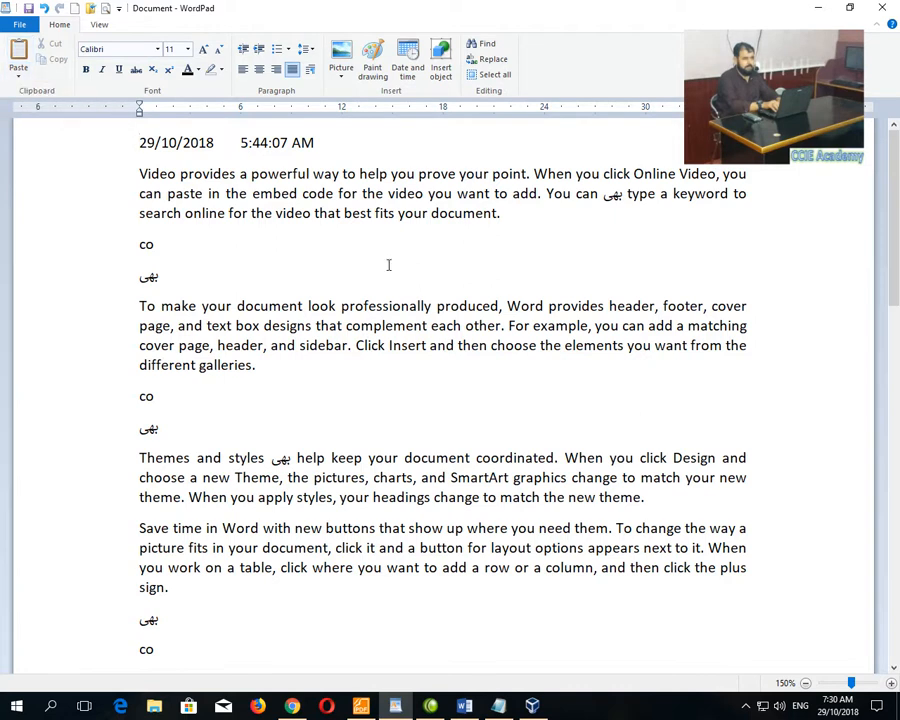
click(480, 75)
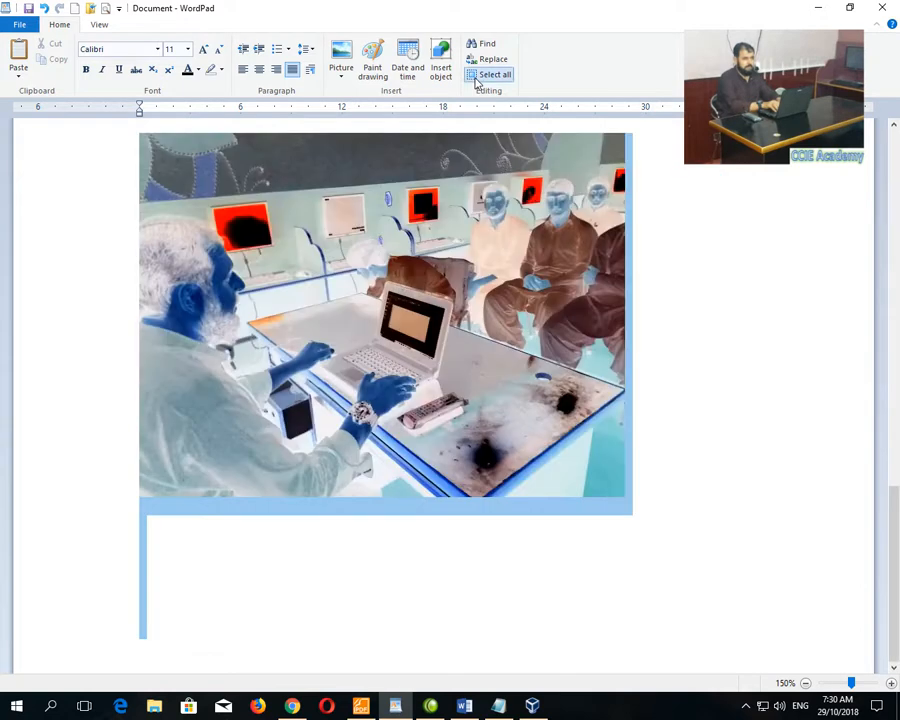
scroll(399, 290, up, 20)
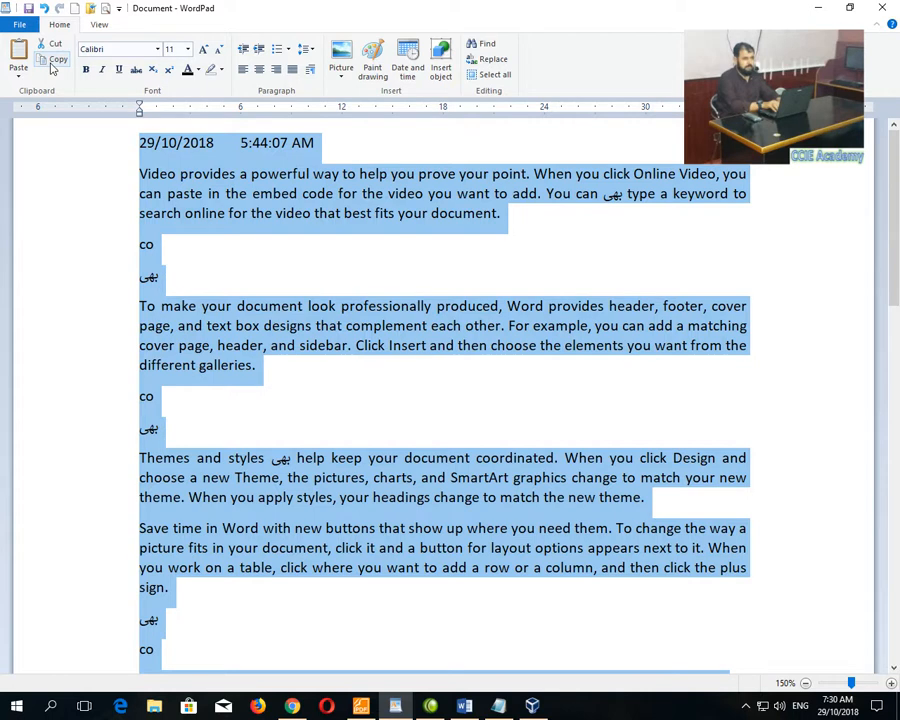
Step: Launch a second, blank WordPad window by running the command "write"
key(super+r)
text(no)
key(BackSpace)
key(BackSpace)
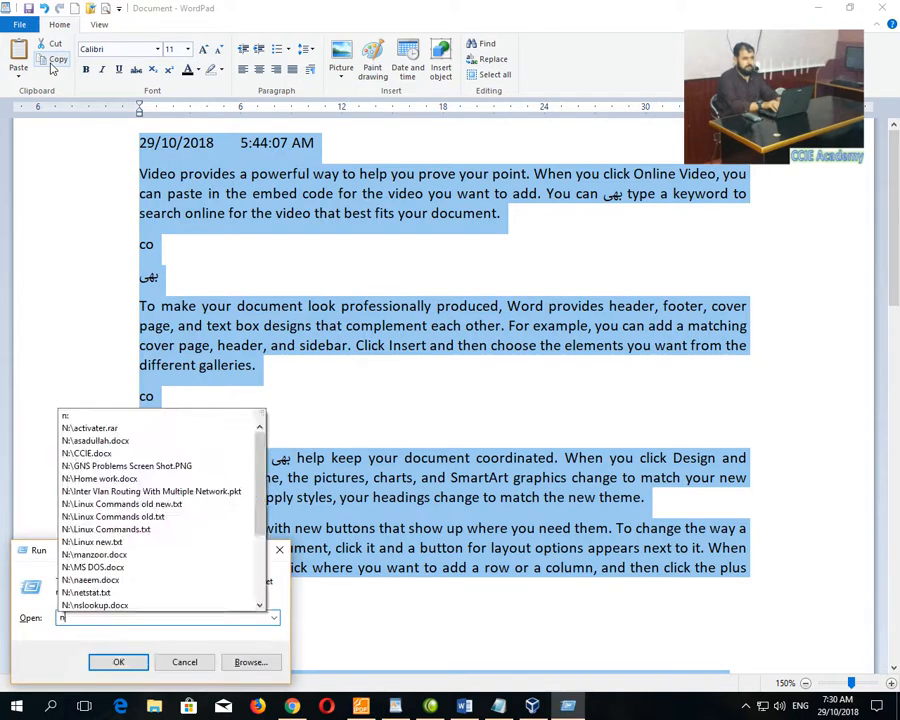
text(write)
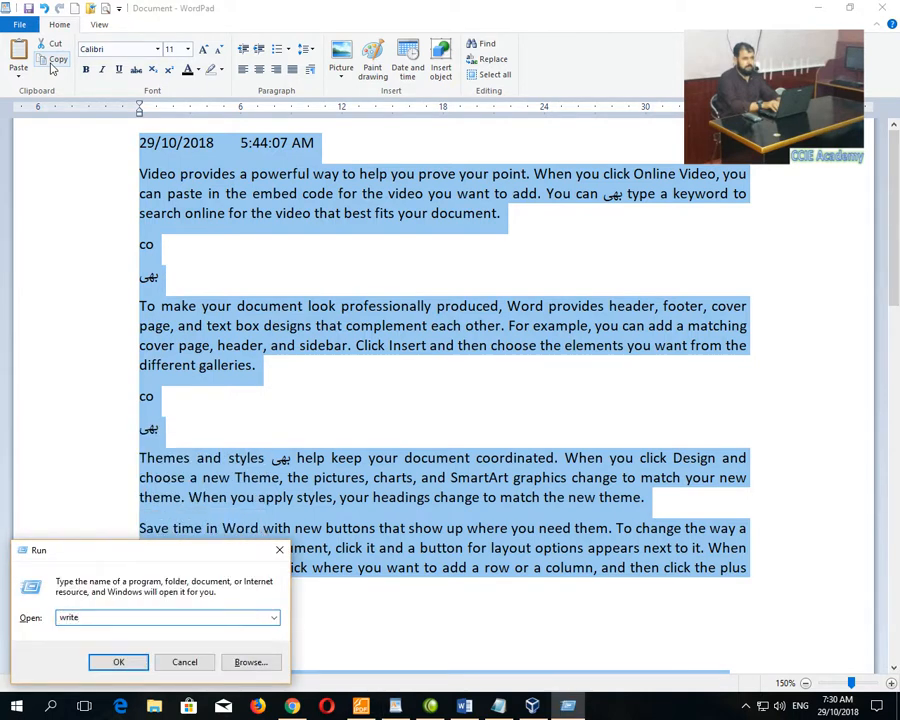
key(Return)
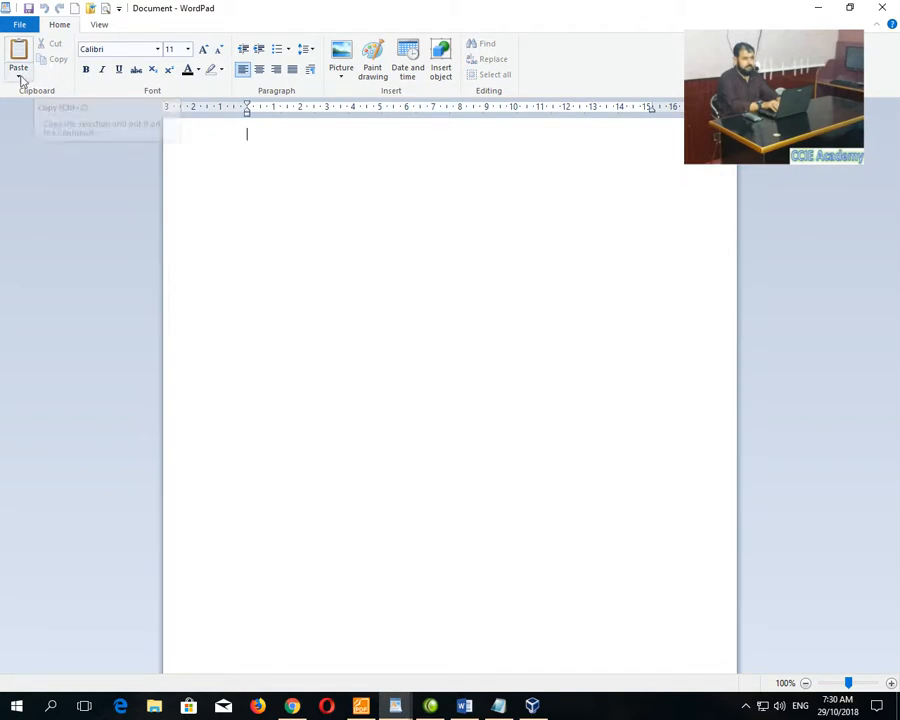
Step: Paste the copied content into the blank document and replace part of the "To make your document" paragraph with "fsd"
click(19, 75)
click(28, 80)
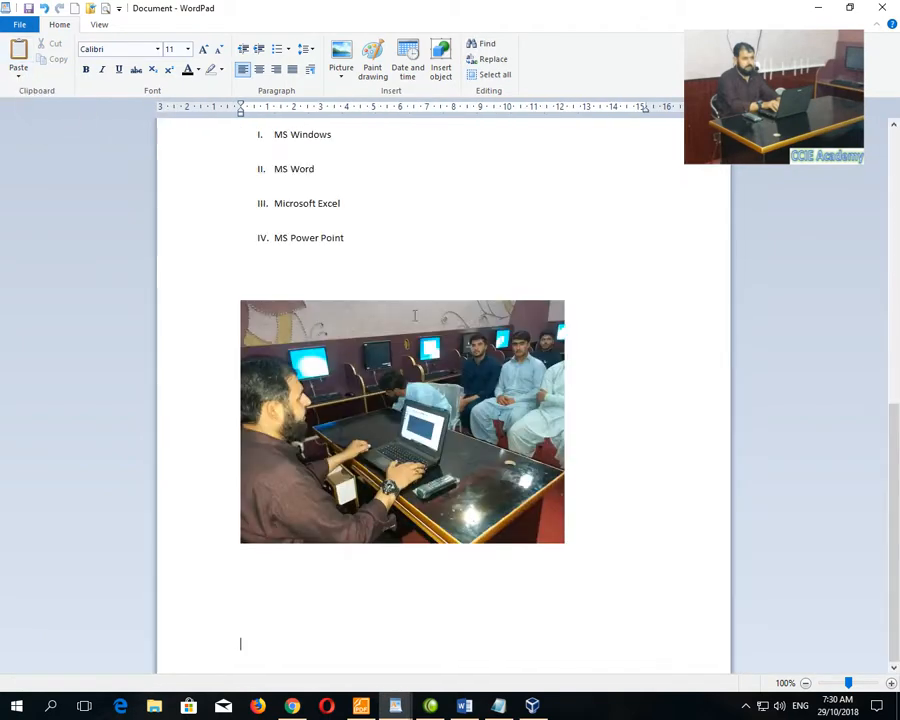
scroll(412, 300, up, 10)
drag(303, 246, 412, 258)
text(fsd)
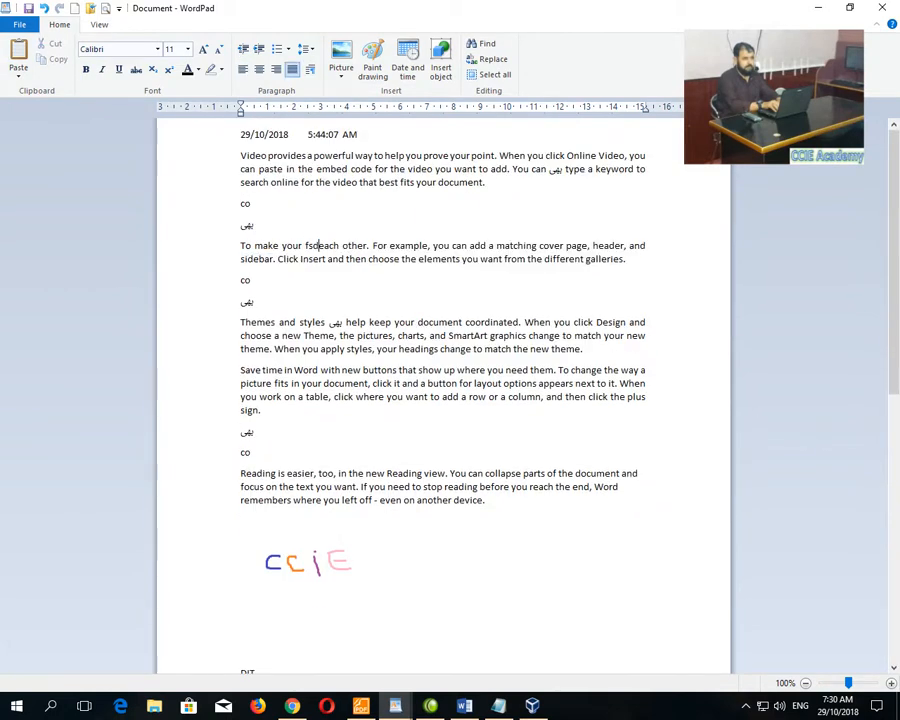
Step: Clear the whole document and use Paste Special to insert the copied content as Picture (Metafile)
key(ctrl+a)
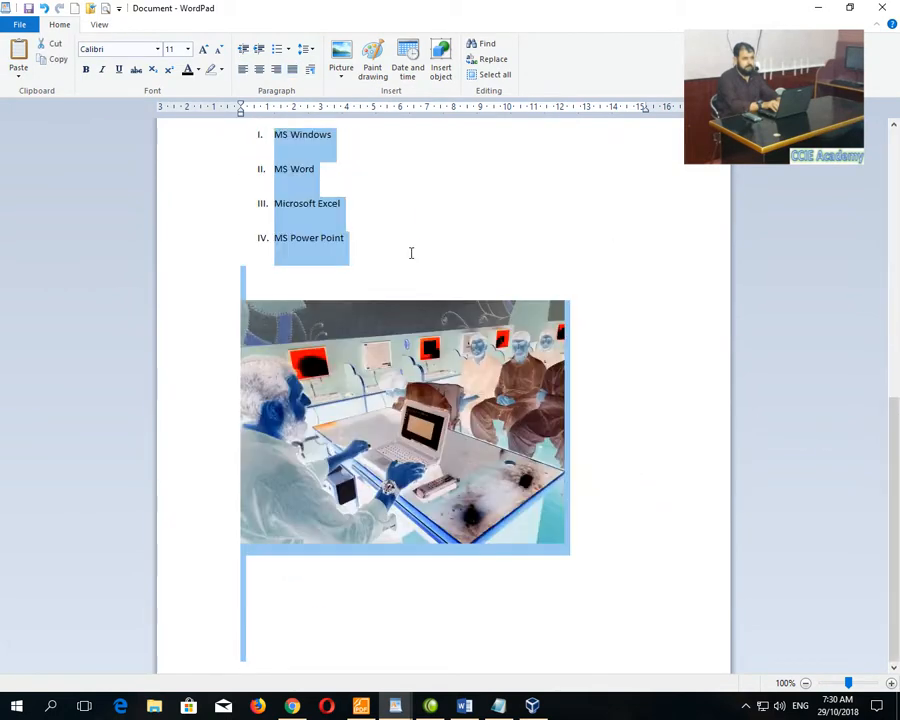
key(Delete)
click(18, 75)
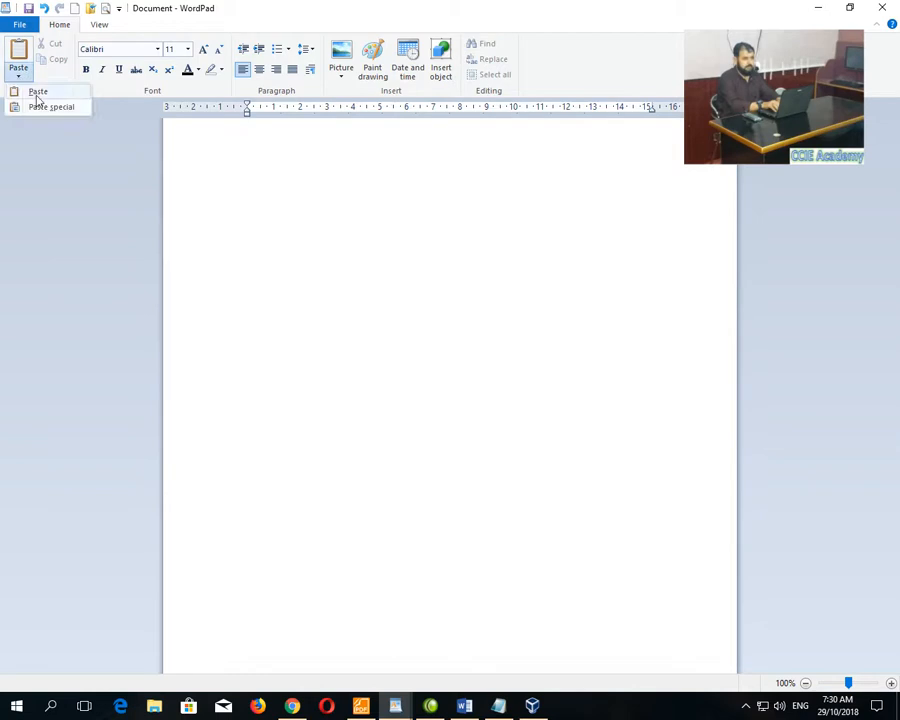
click(52, 107)
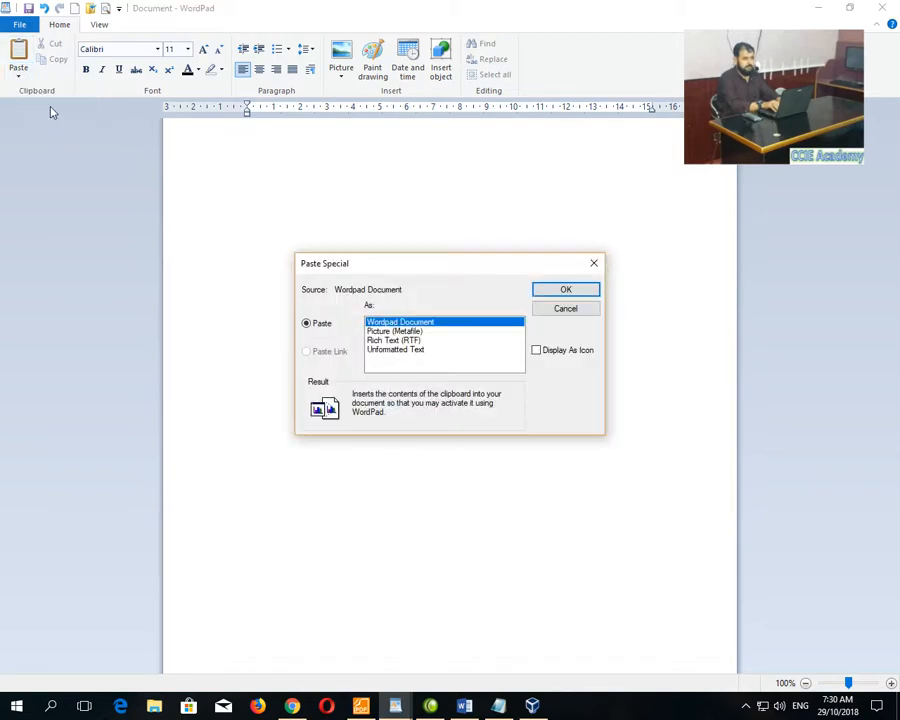
click(401, 333)
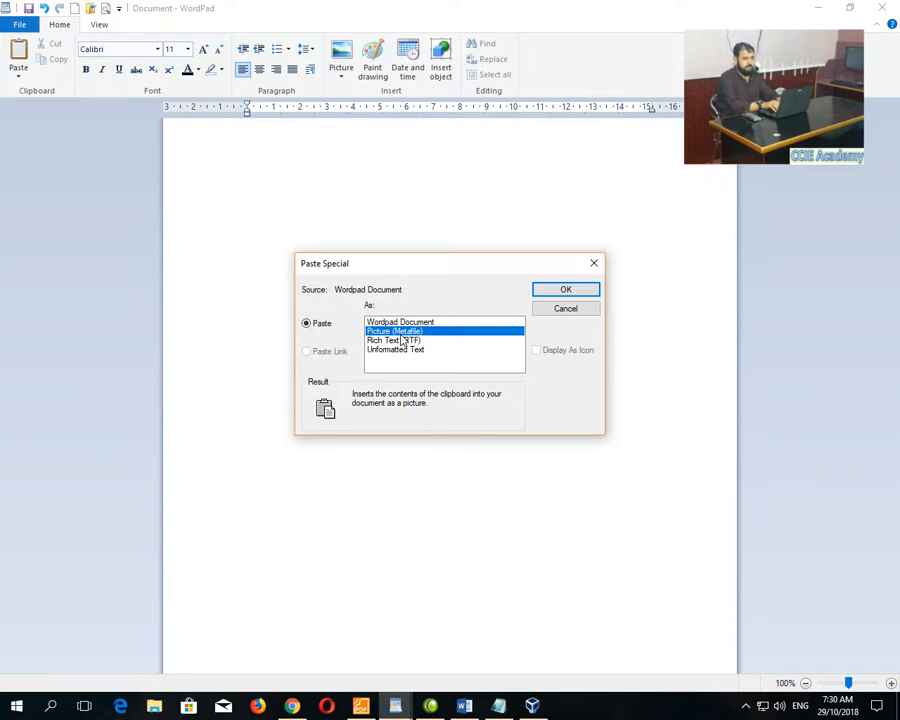
click(552, 292)
scroll(447, 232, up, 10)
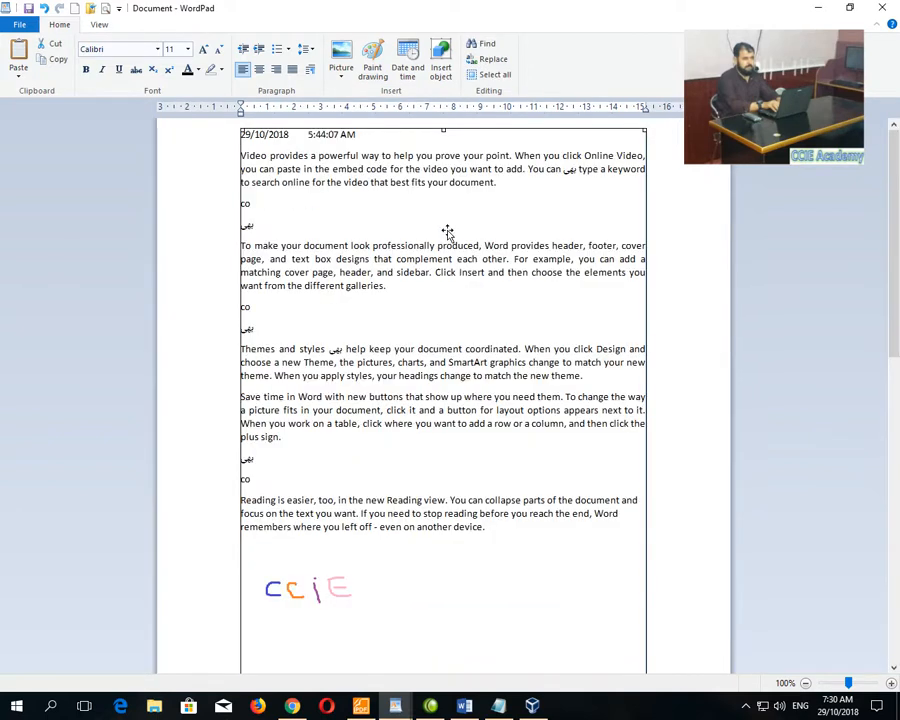
scroll(566, 266, up, 10)
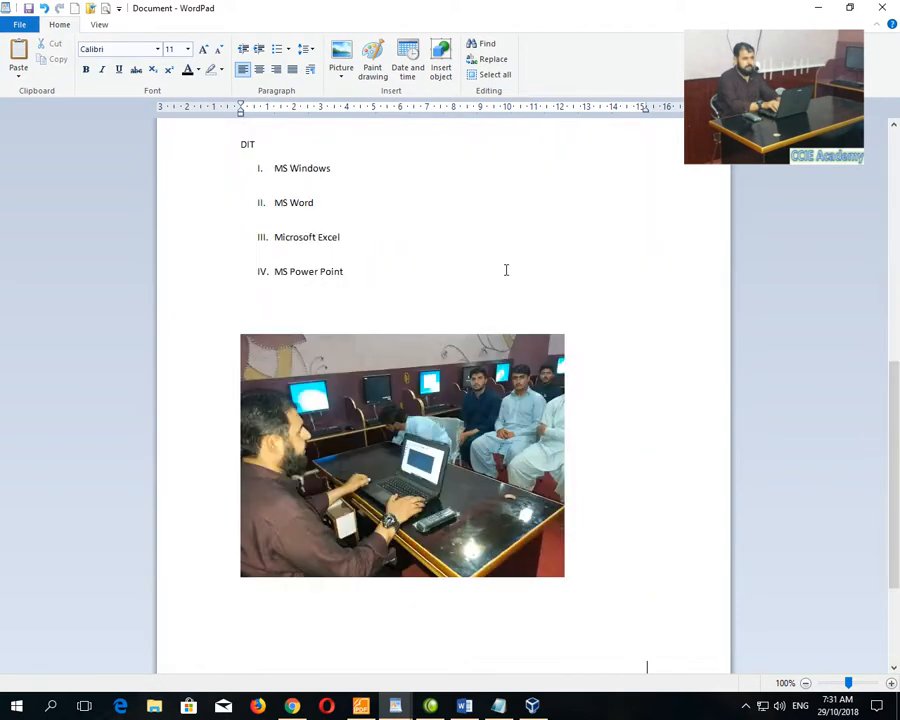
scroll(395, 236, down, 10)
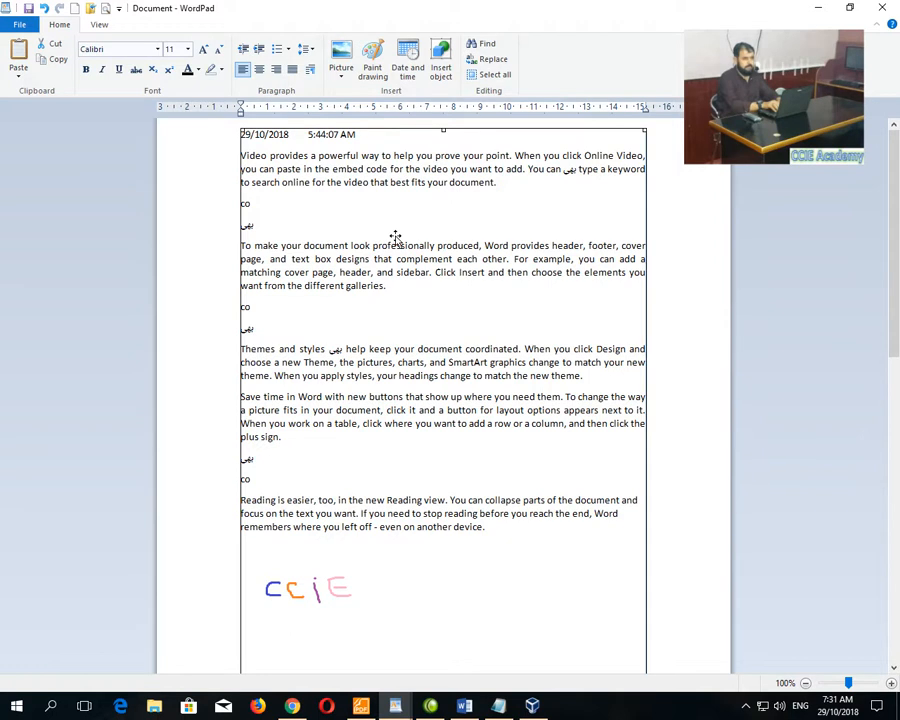
Step: Switch back to the original document window and deselect its content
mouse_move(395, 705)
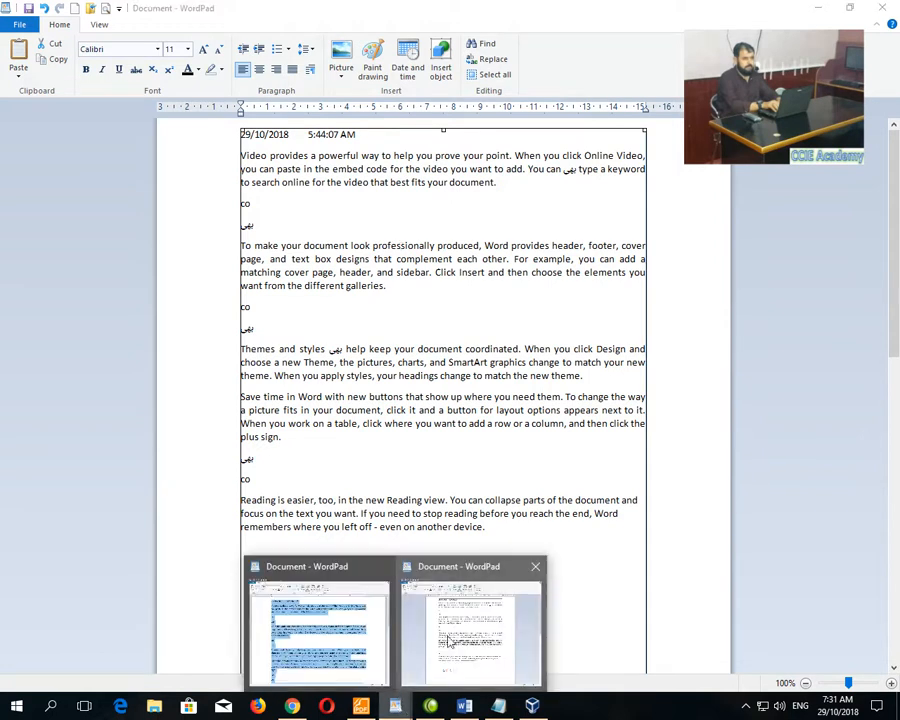
click(385, 635)
click(380, 398)
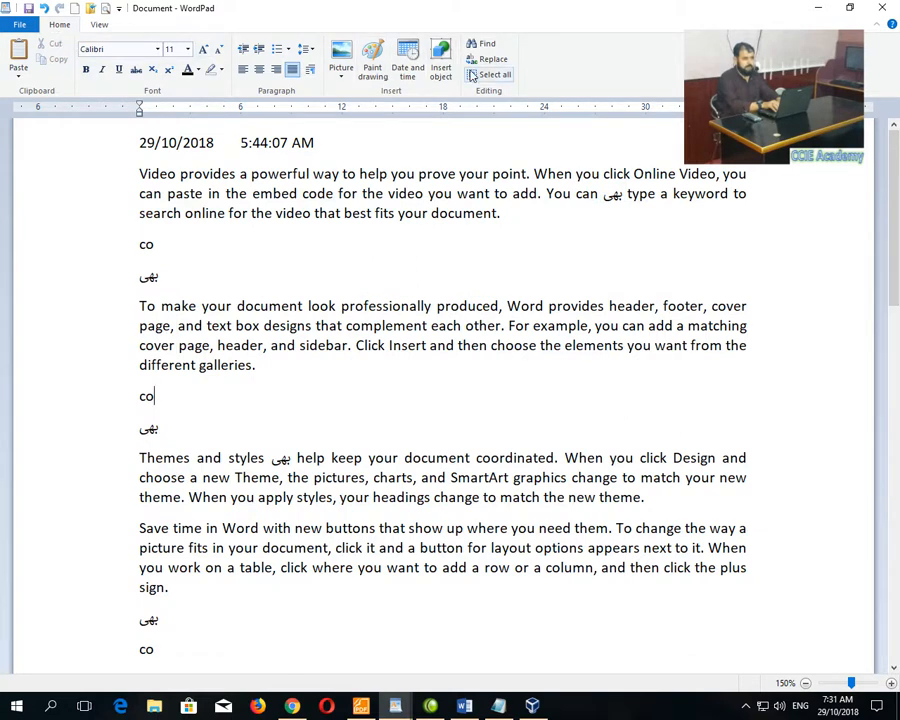
Step: Zoom the document in to 200%
click(99, 24)
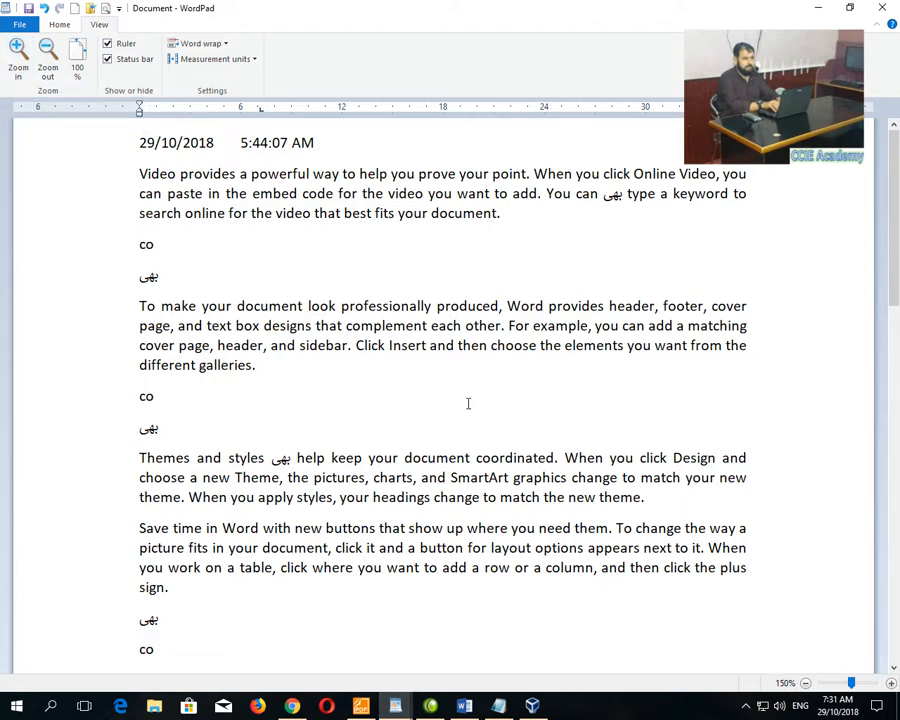
click(16, 72)
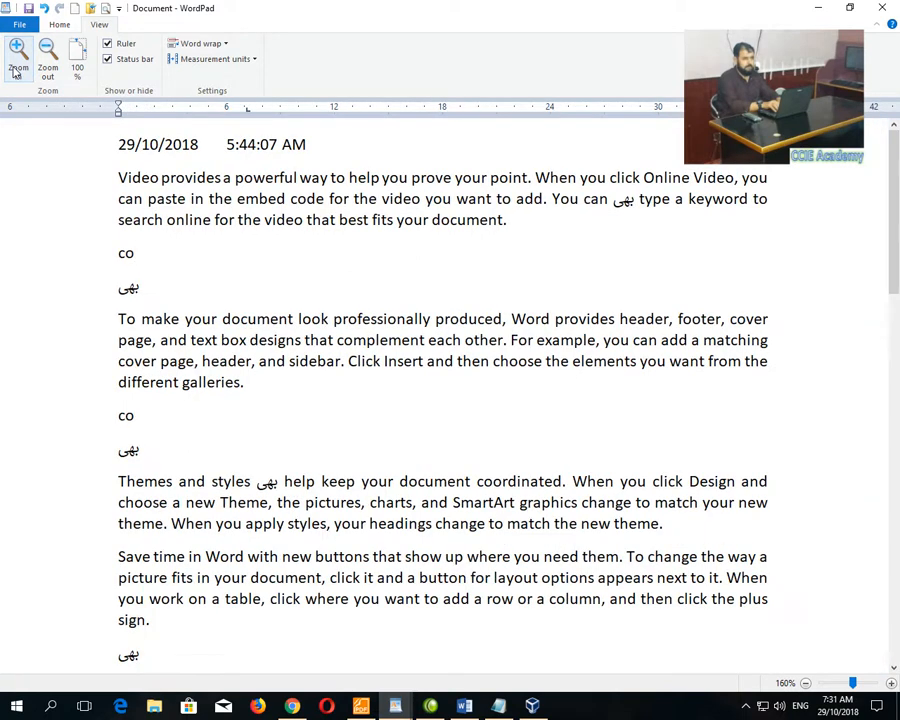
click(16, 72)
click(16, 72)
click(16, 72)
click(16, 72)
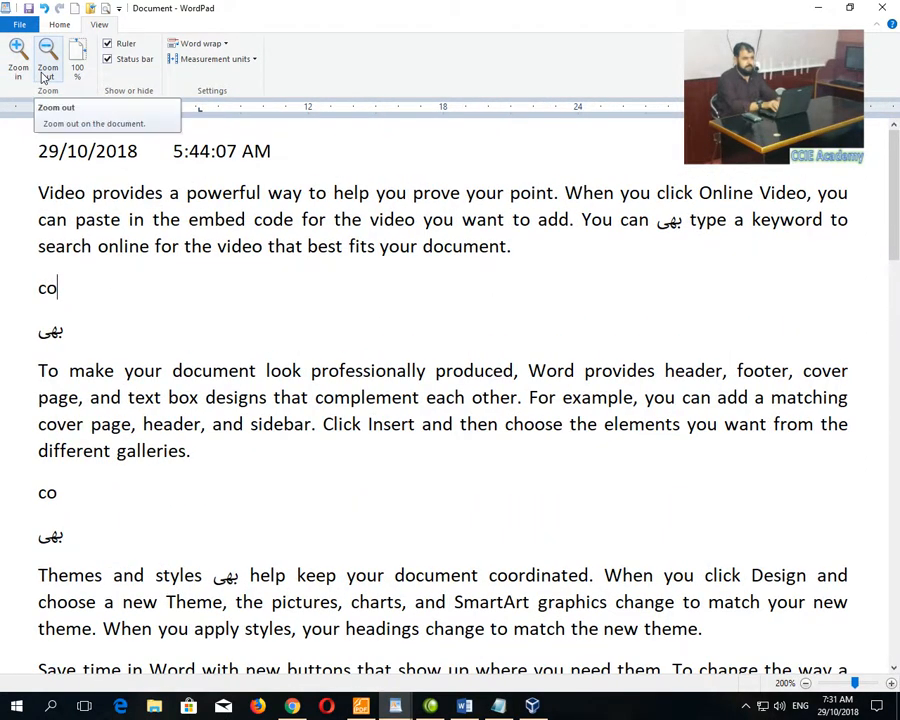
Step: Zoom the document out to 170%, and reset it to 100%
click(46, 72)
click(46, 72)
click(46, 72)
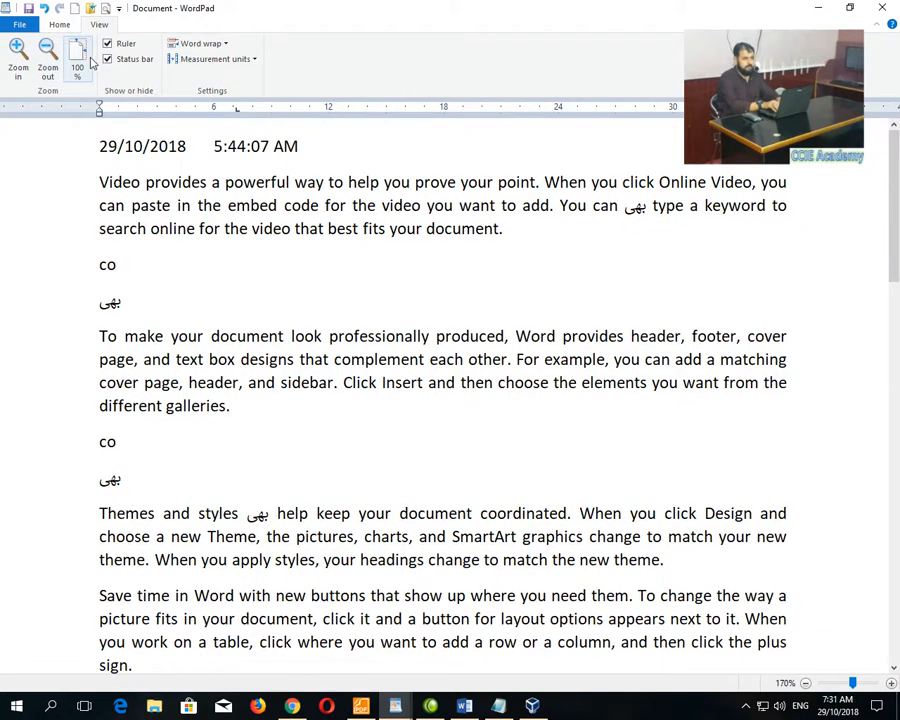
click(81, 62)
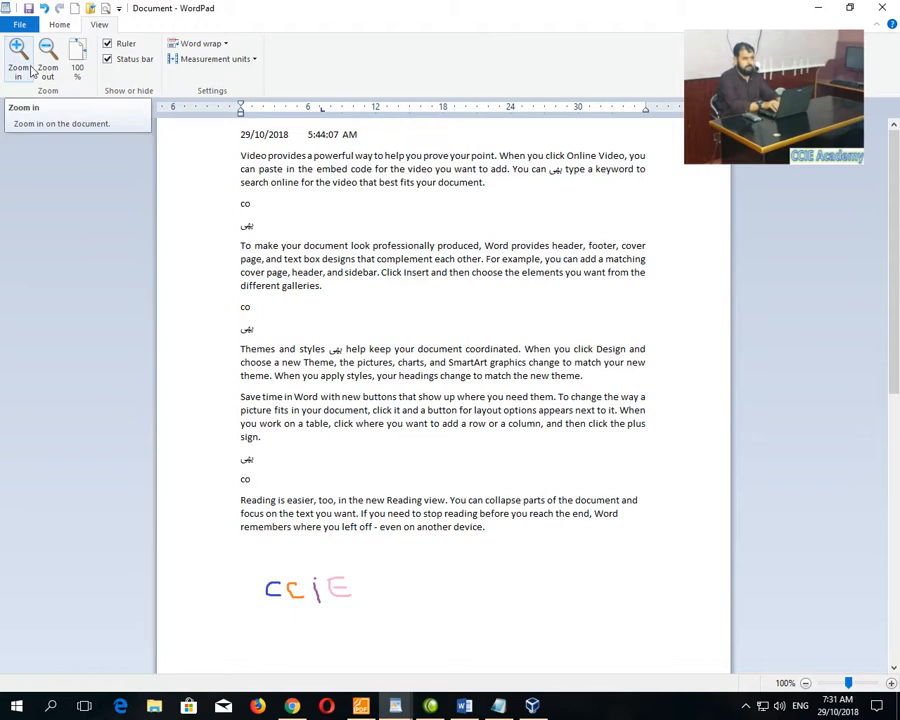
click(52, 25)
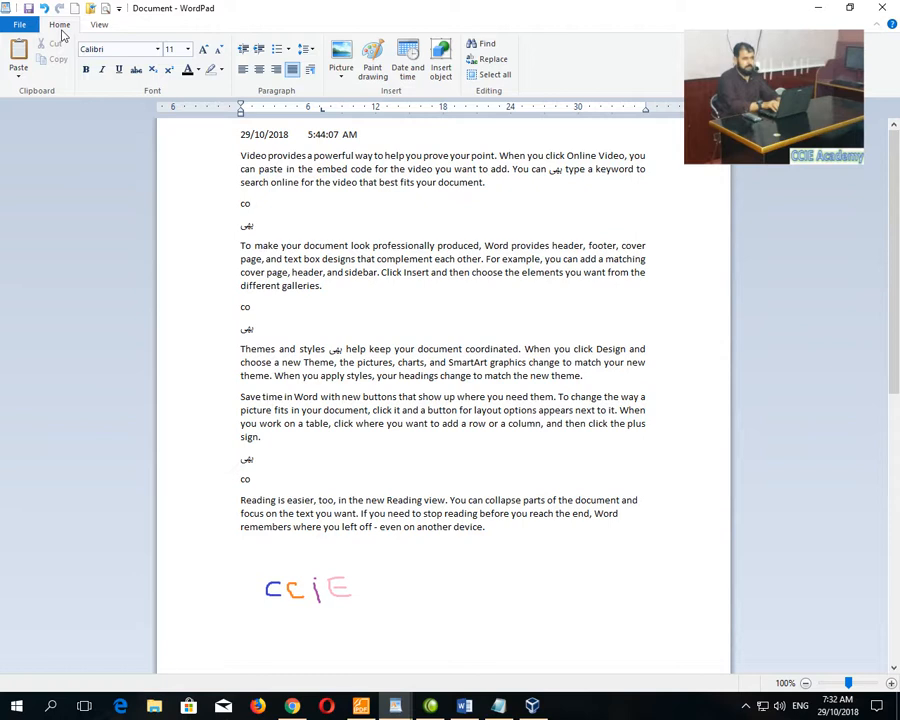
click(100, 26)
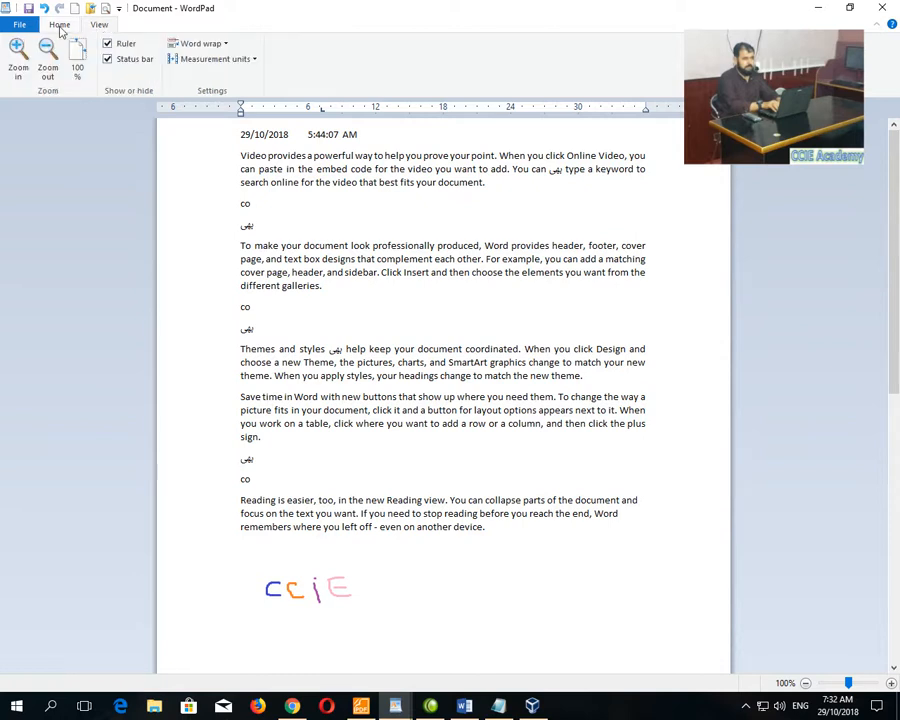
click(60, 30)
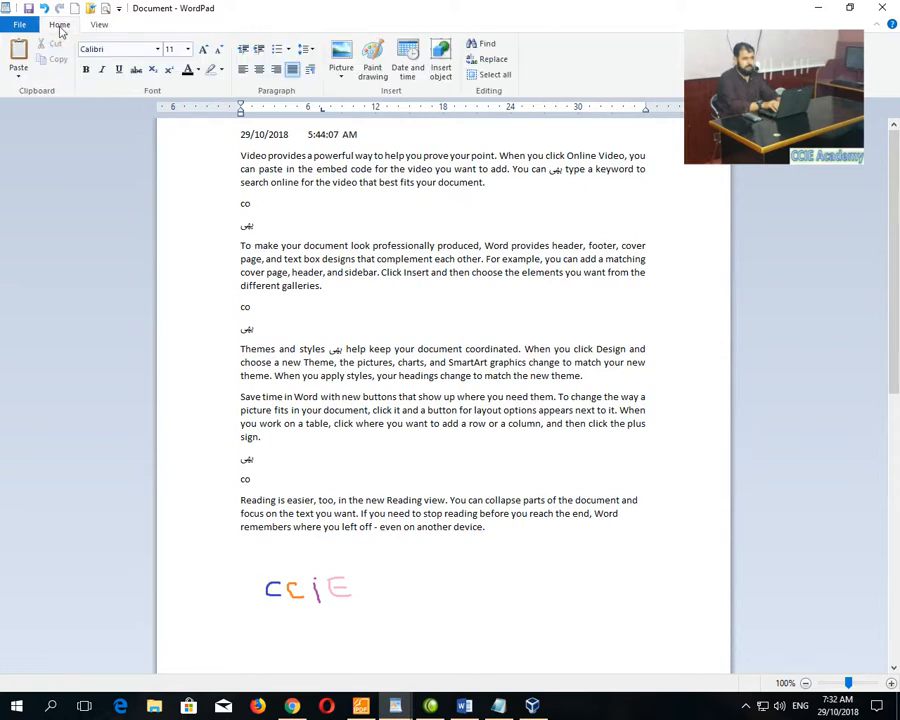
click(95, 25)
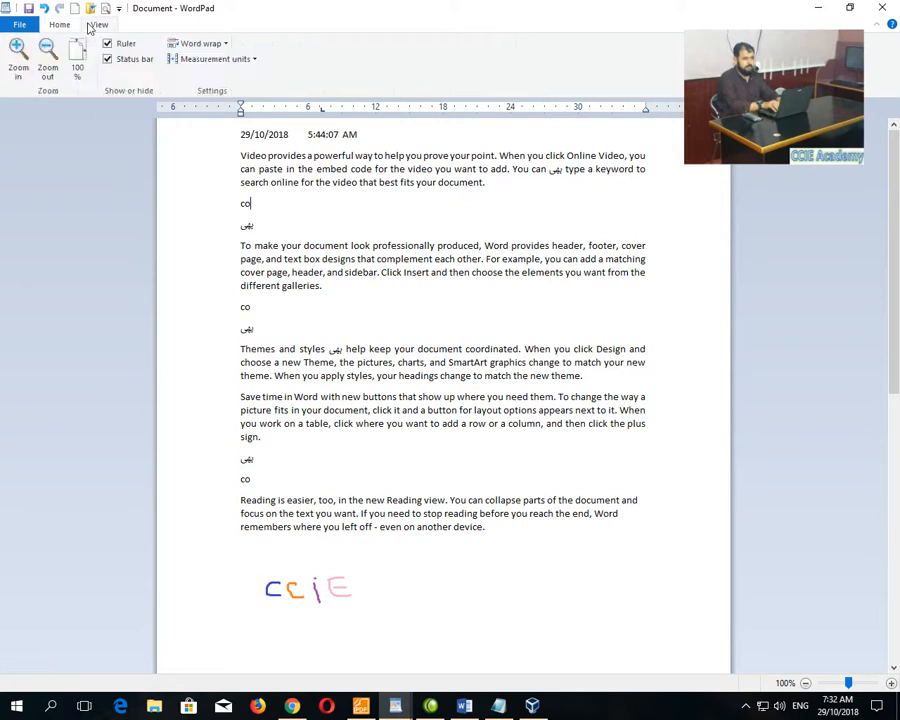
Step: Switch the document zoom between 150% and 100%, leaving it at 150%
click(18, 70)
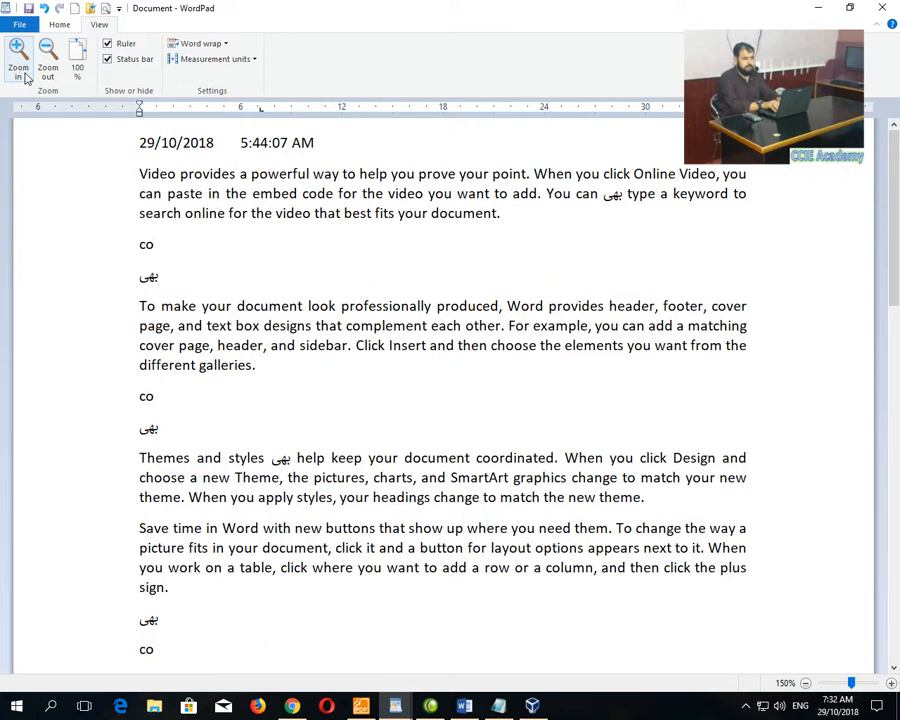
click(84, 68)
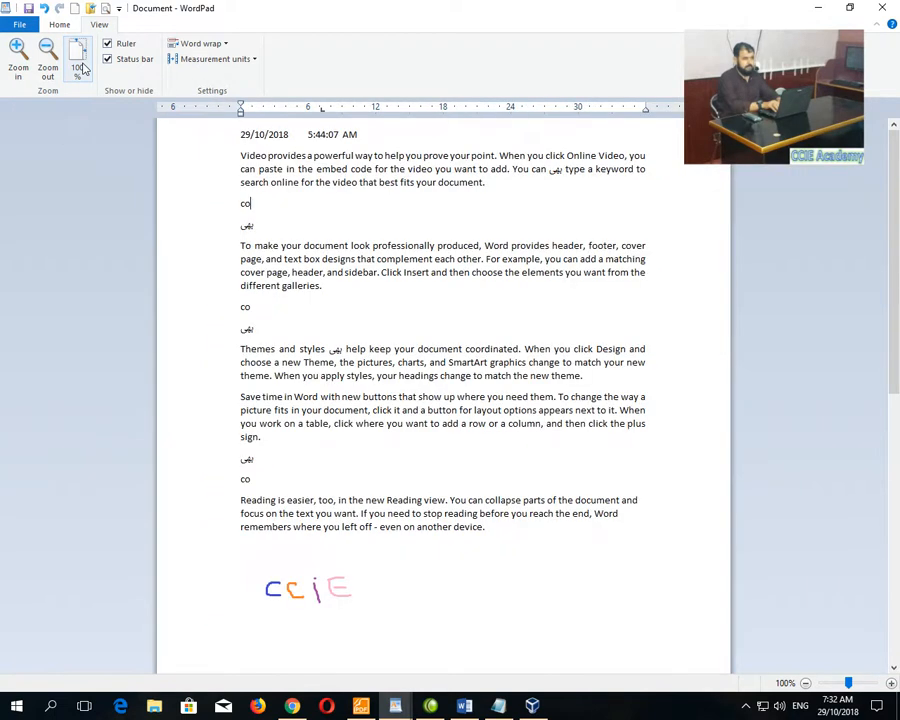
click(22, 62)
click(24, 64)
click(26, 66)
click(28, 67)
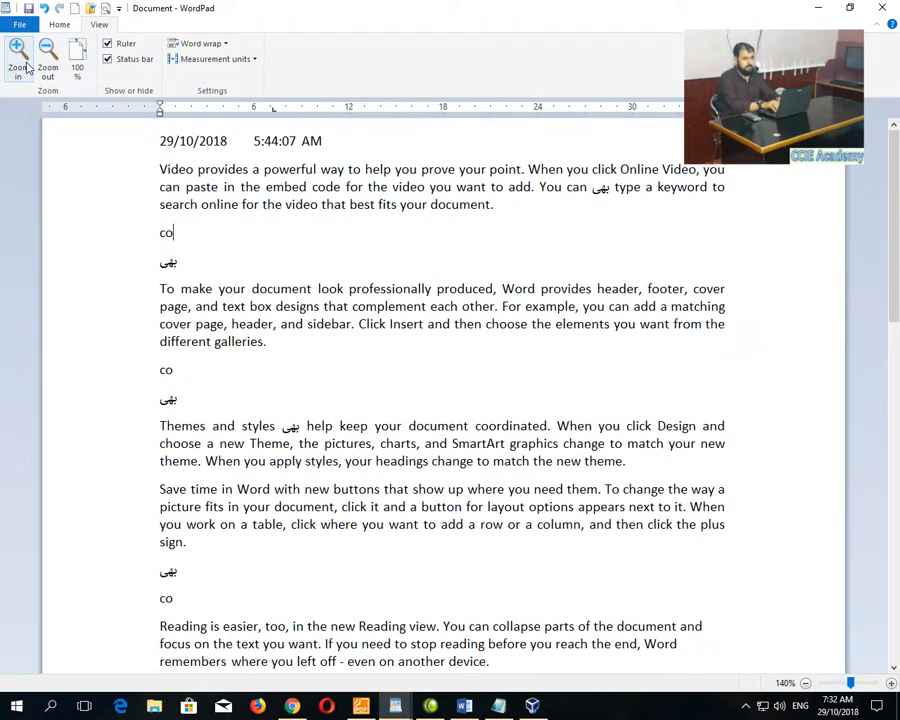
click(24, 66)
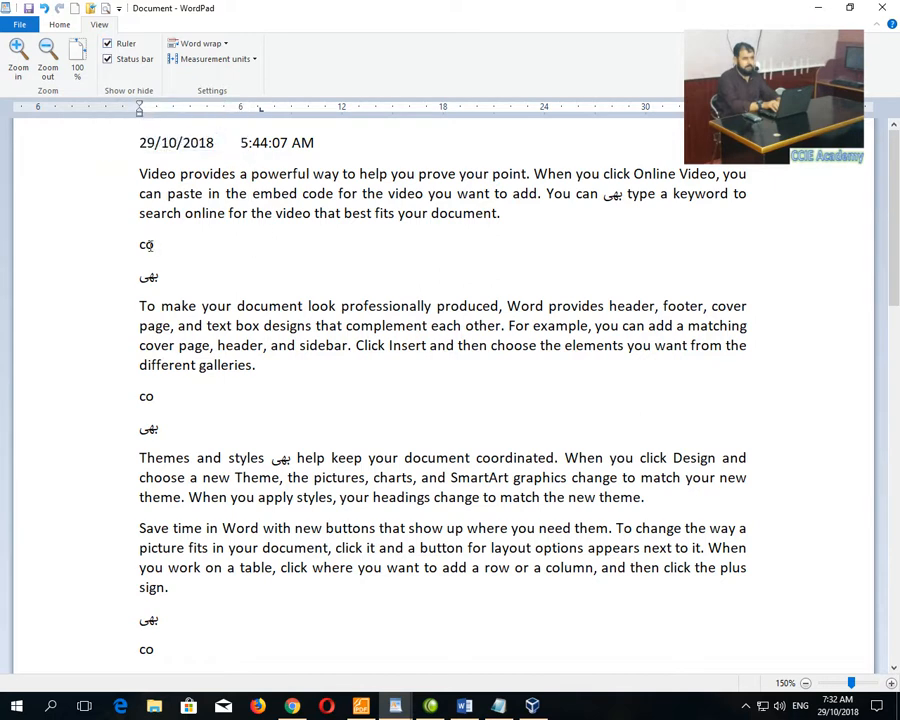
Step: Hide the ruler and the status bar, and show both again
drag(146, 244, 160, 248)
click(108, 45)
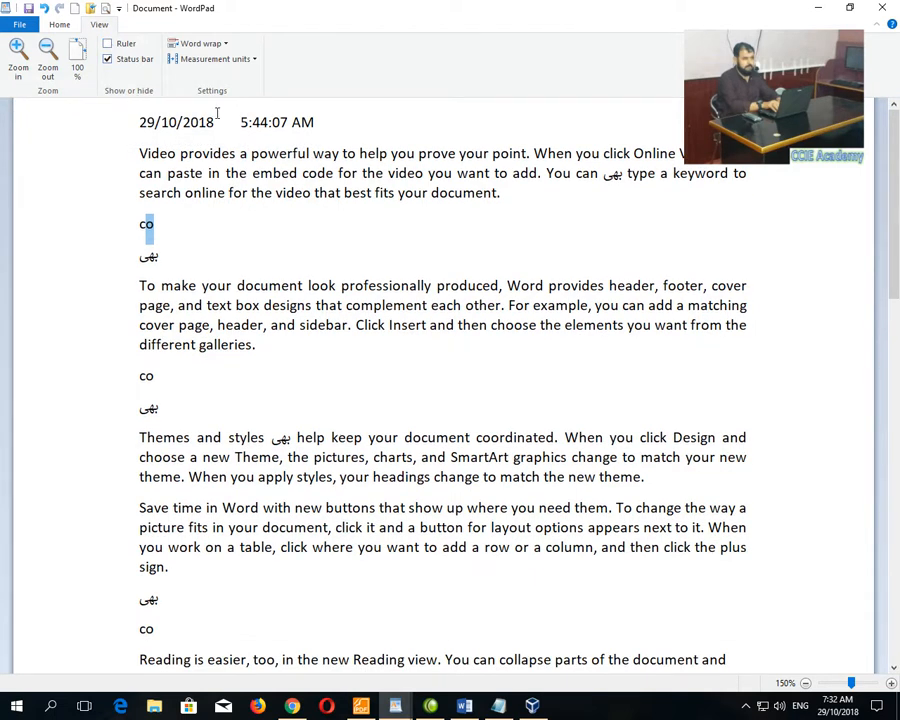
click(417, 114)
click(108, 60)
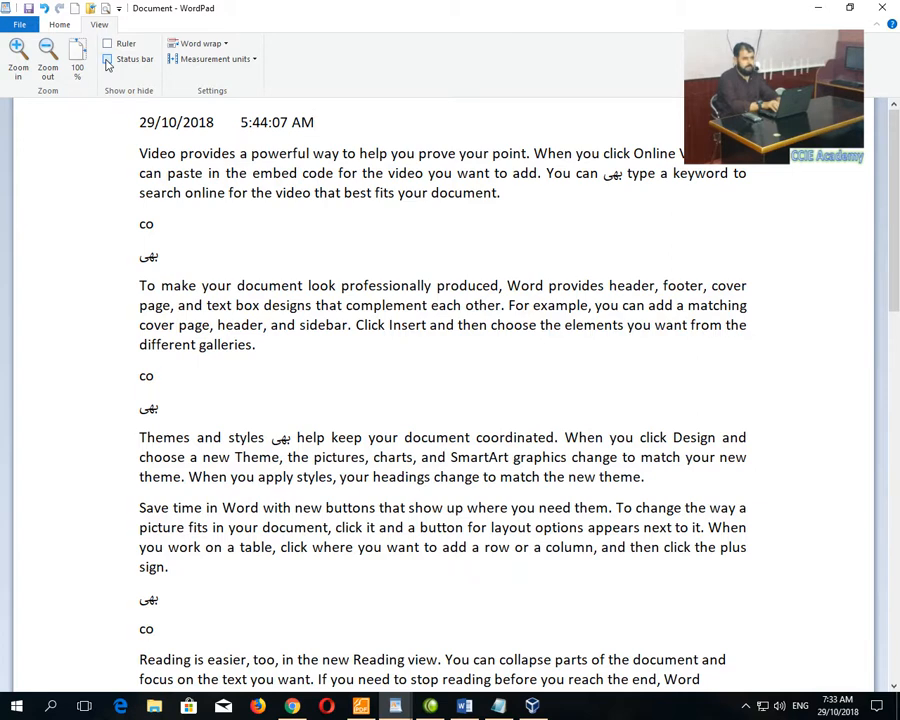
click(108, 60)
click(107, 45)
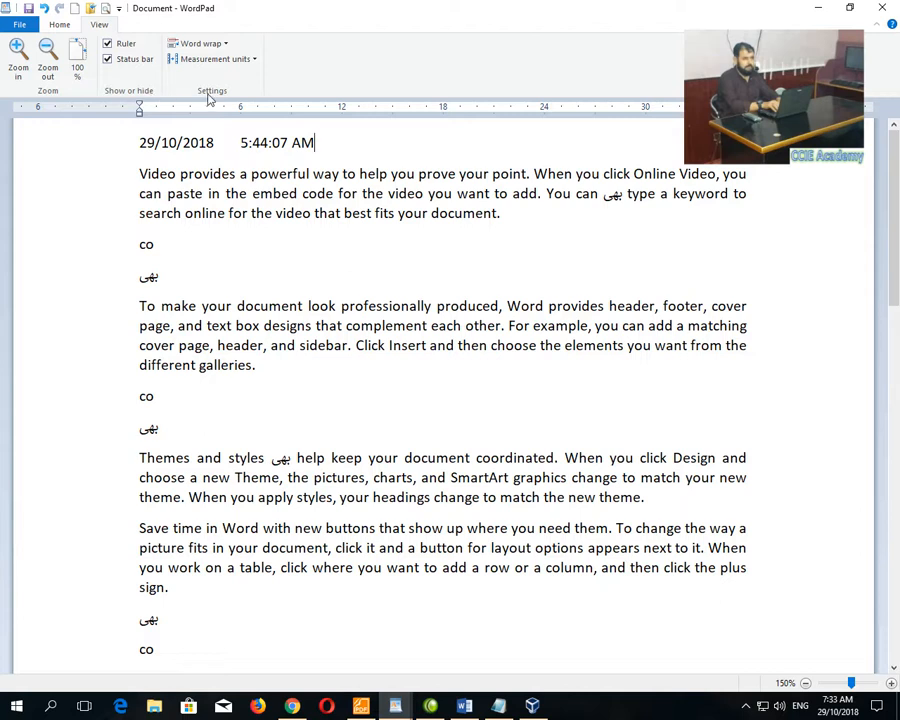
click(222, 43)
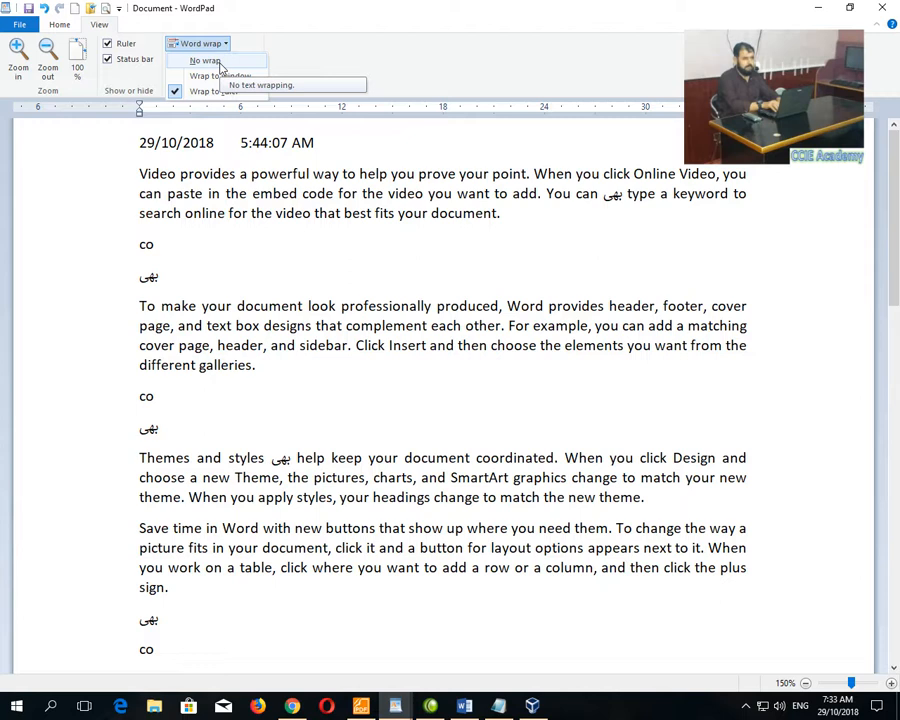
click(297, 263)
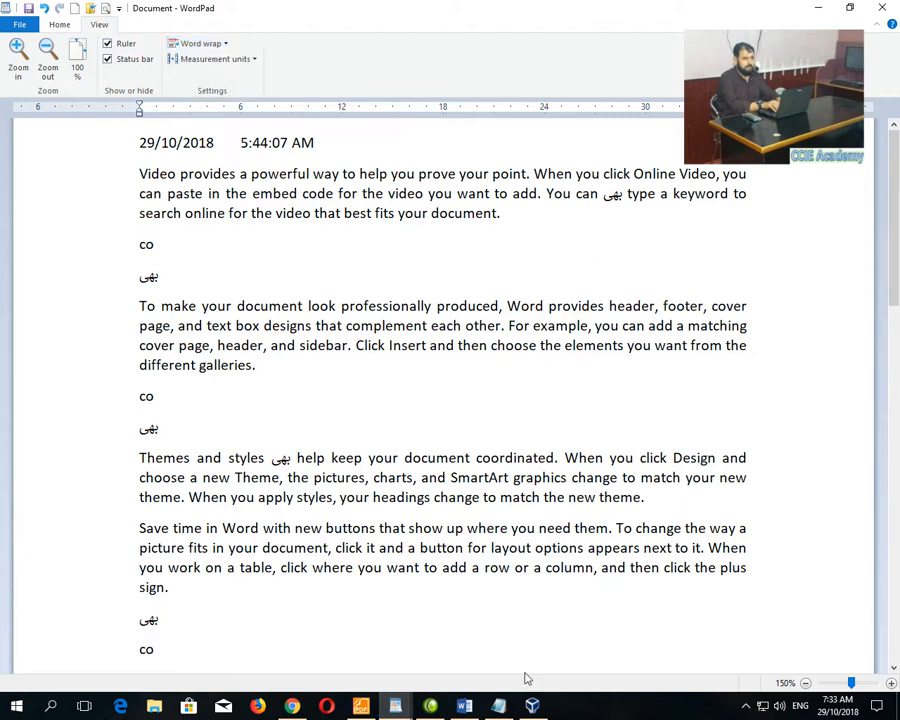
click(195, 240)
click(252, 174)
click(554, 245)
Step: Try the word wrap options Wrap to window and No wrap, and restore Wrap to ruler
click(221, 44)
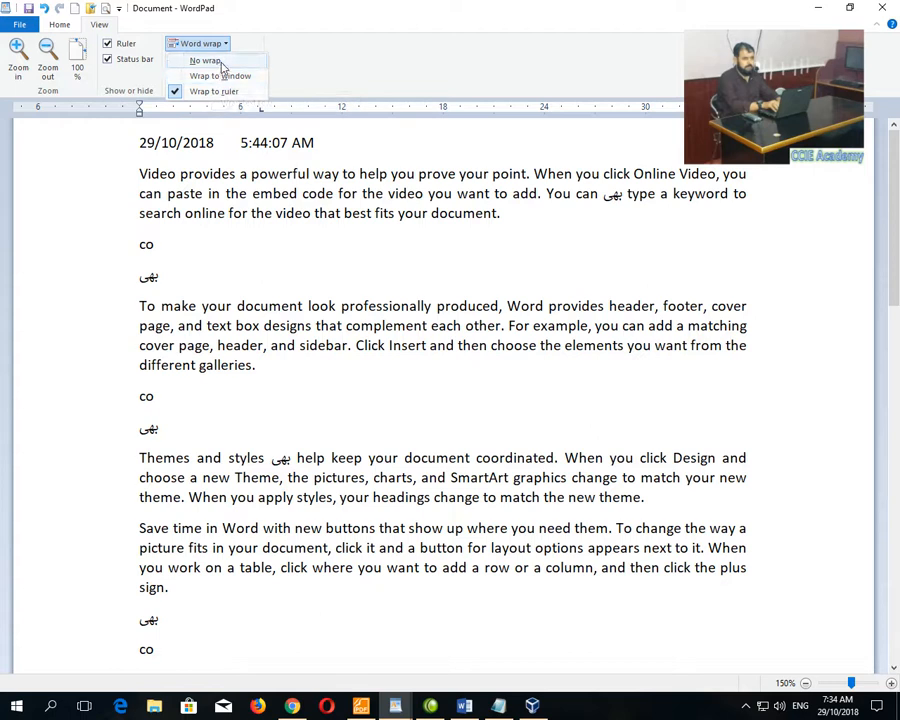
click(218, 76)
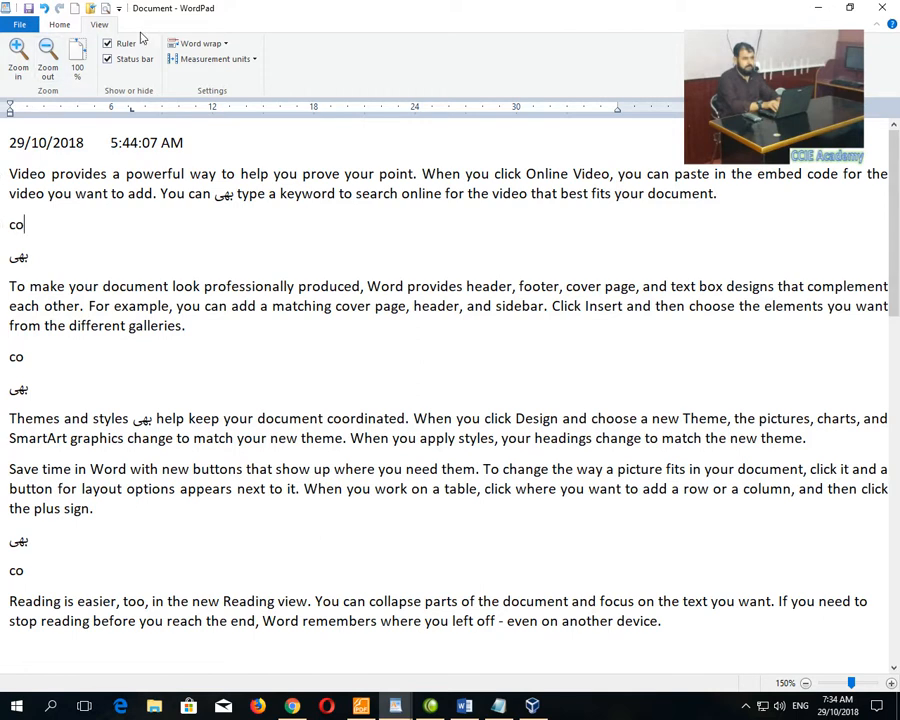
click(224, 46)
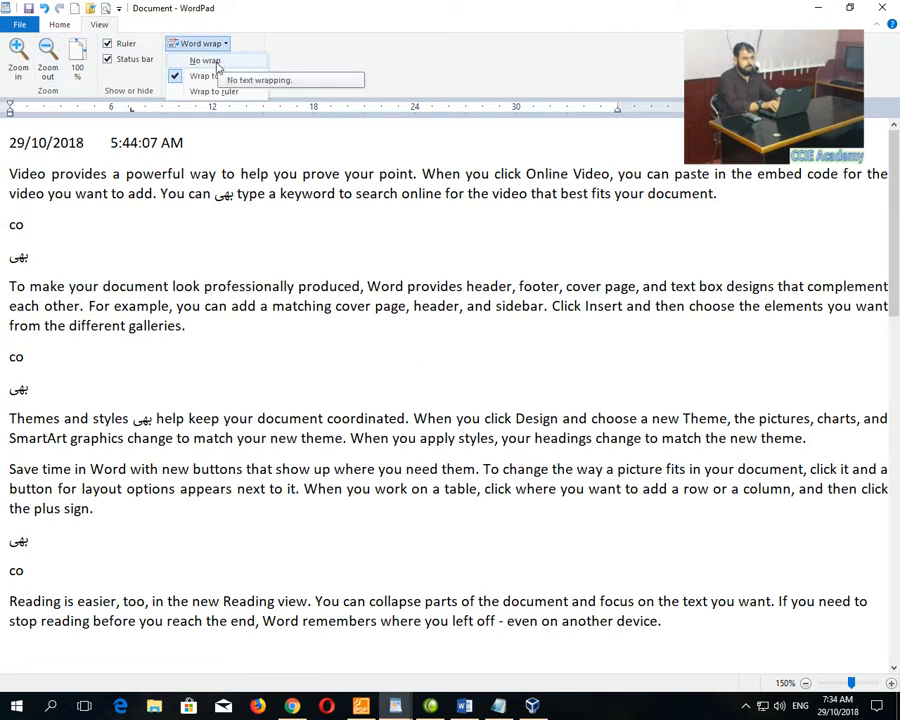
click(234, 61)
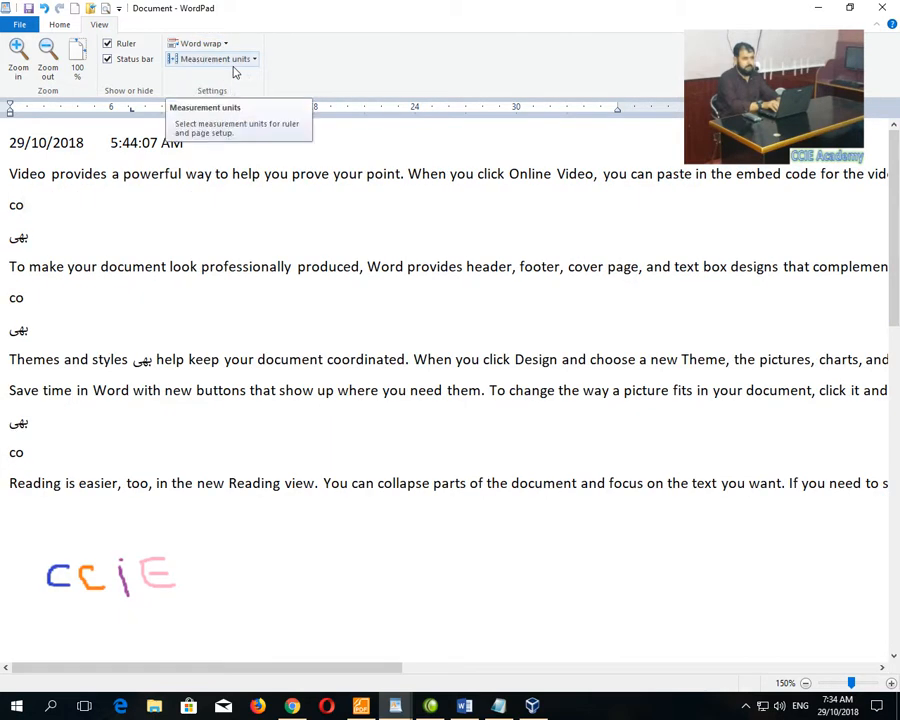
click(226, 44)
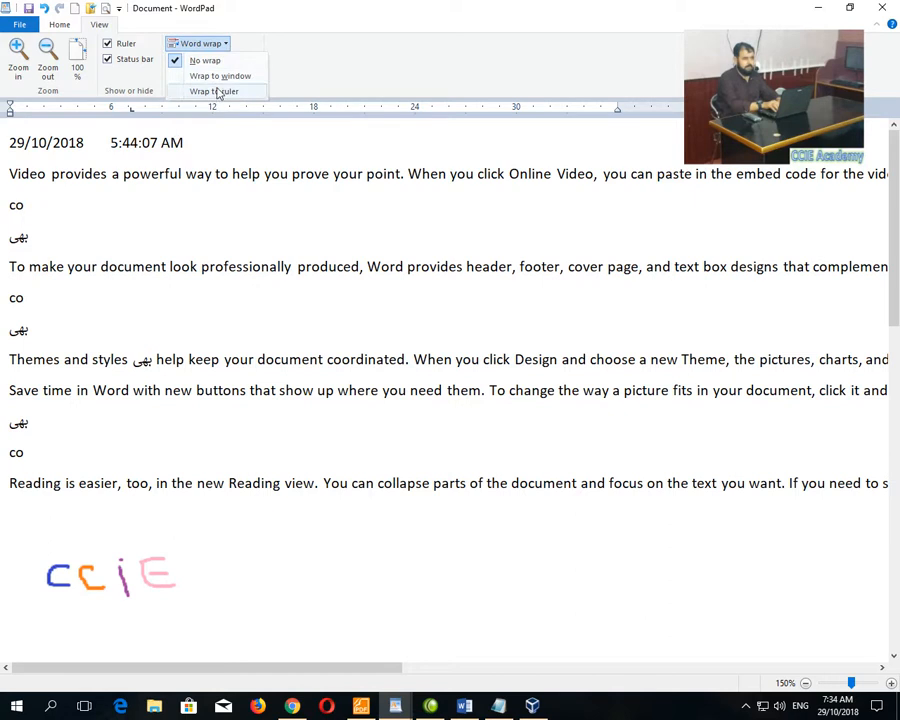
click(215, 91)
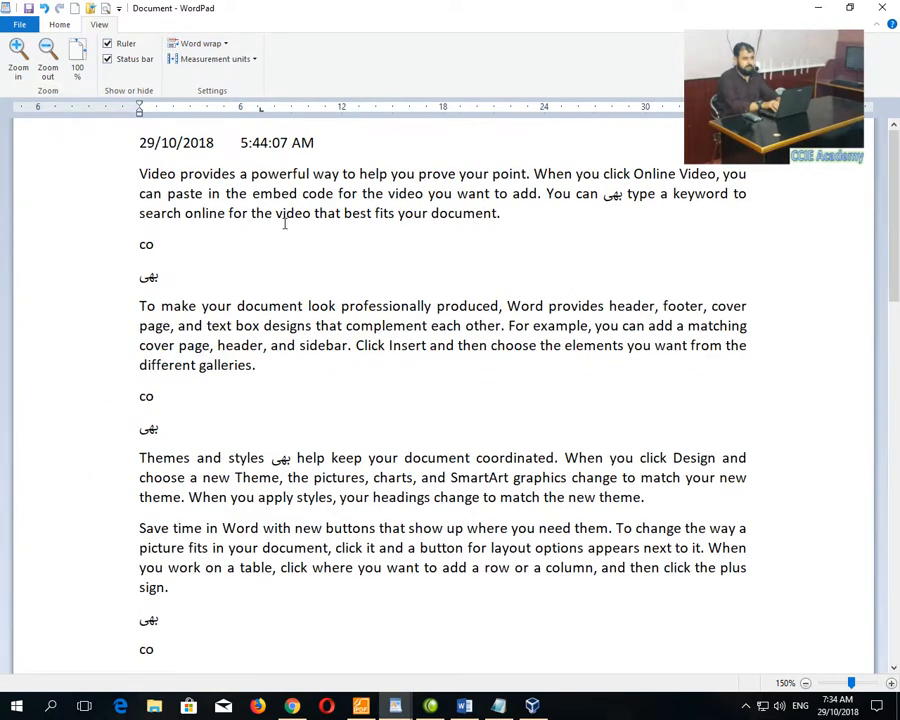
Step: Insert blank lines above the date and time at the beginning of the document
key(ctrl+Home)
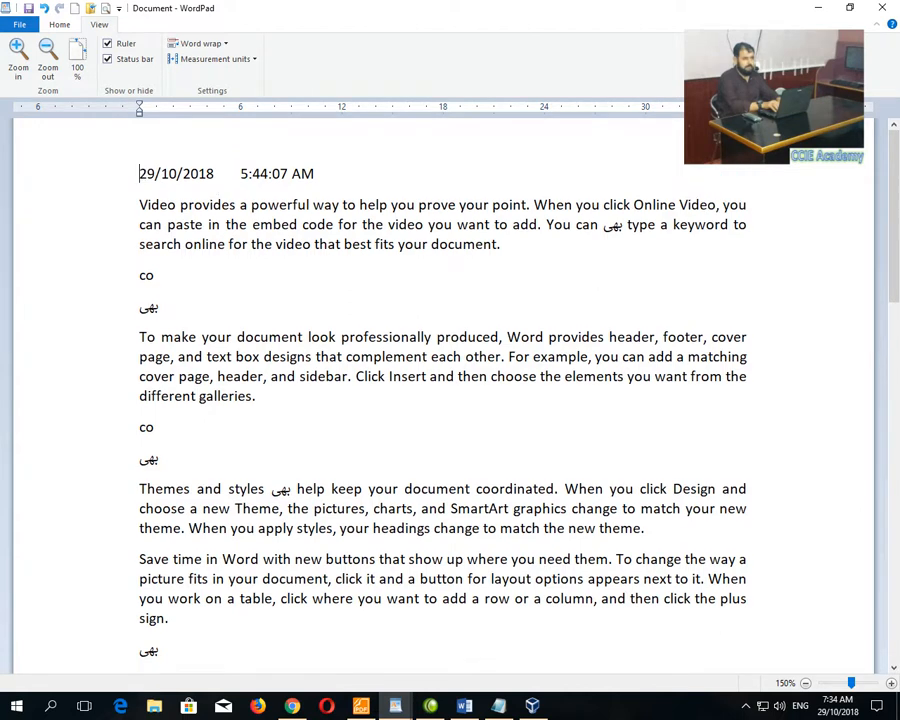
key(Return)
key(Up)
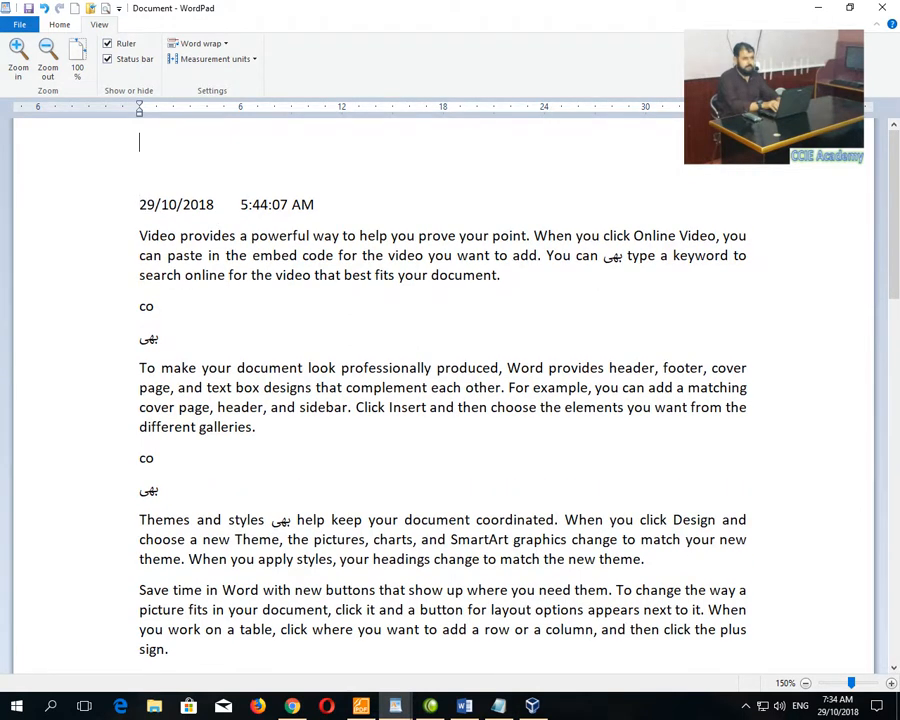
click(250, 60)
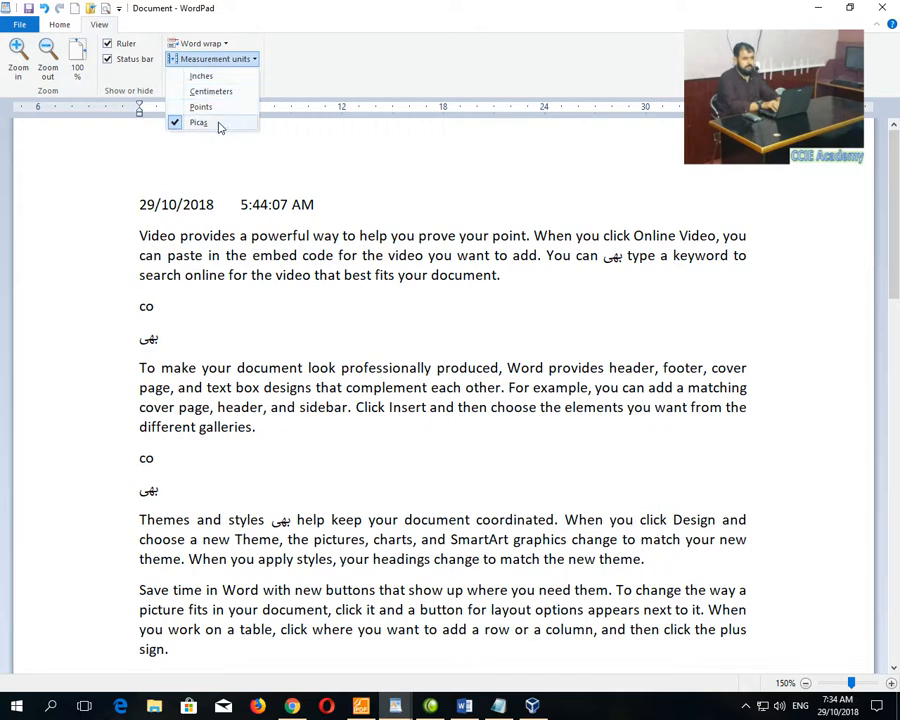
click(60, 24)
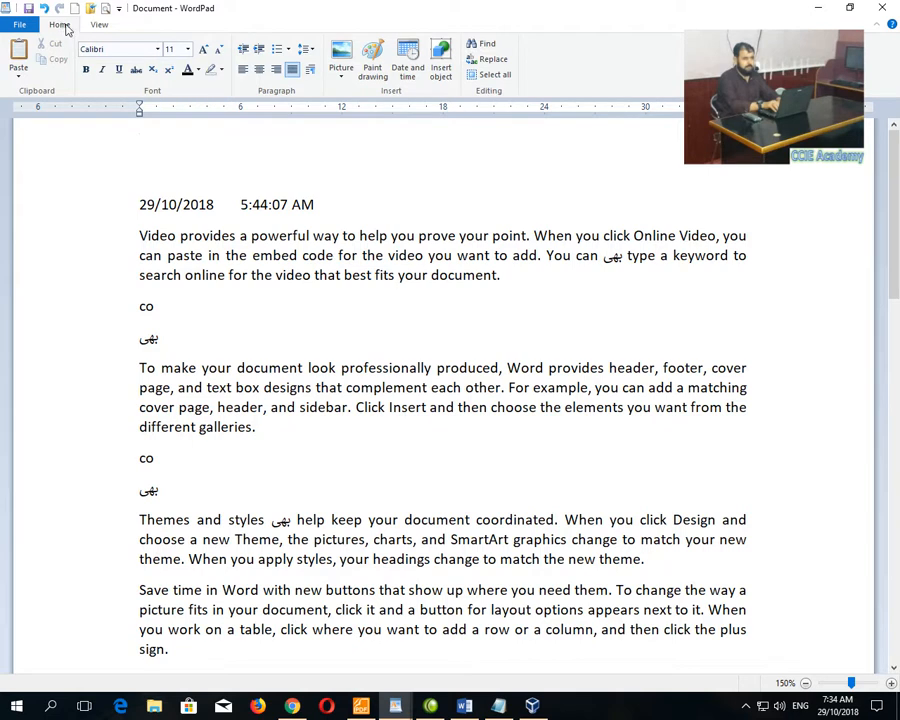
click(309, 70)
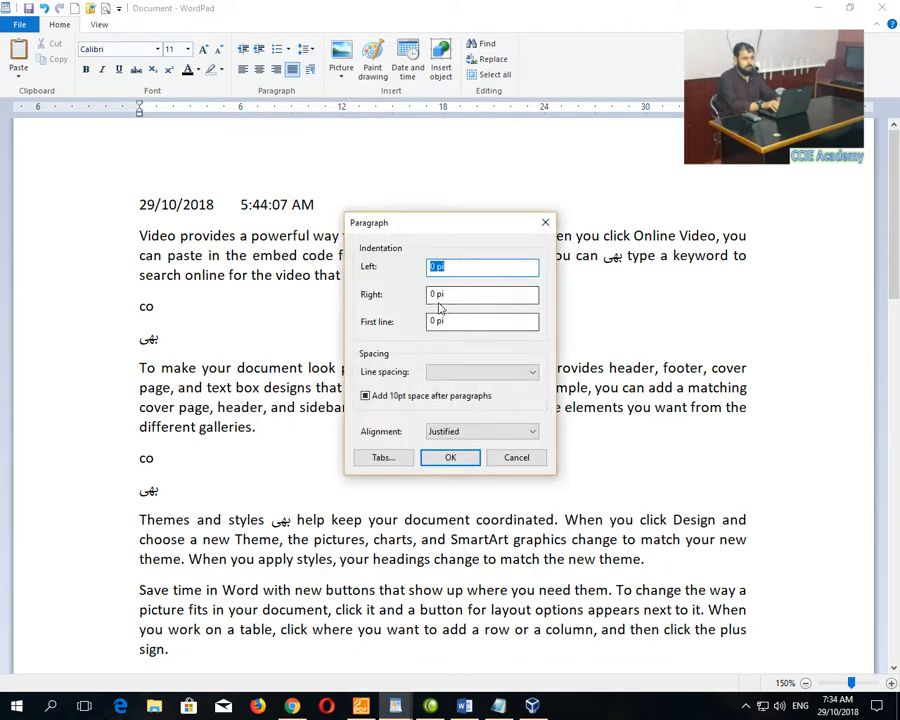
click(520, 460)
Step: Set the left indentation of the paragraph beginning "Themes and styles" to 6 picas
drag(140, 519, 186, 519)
click(140, 519)
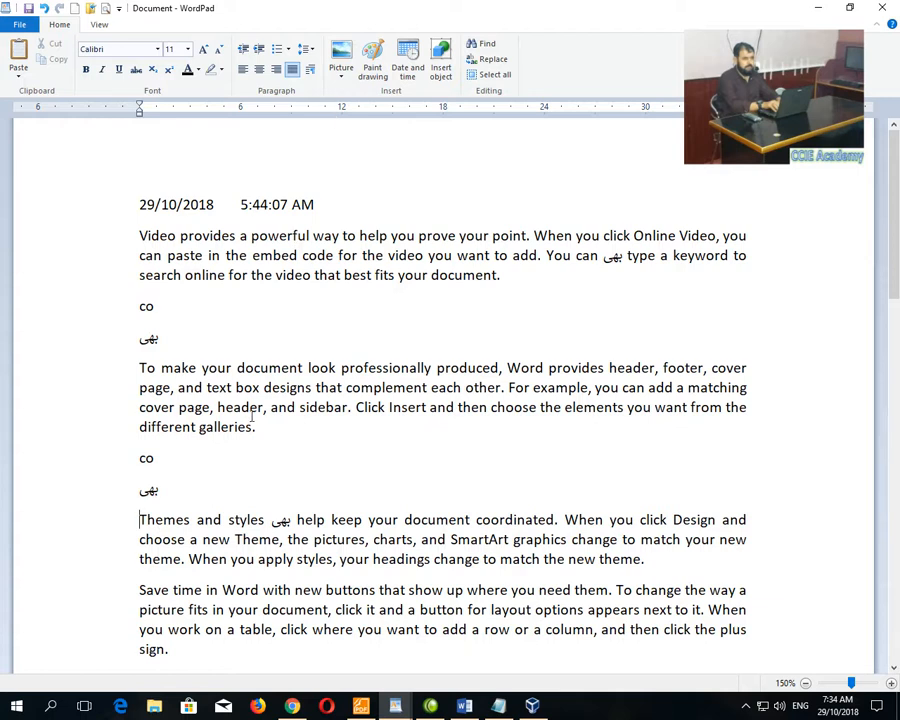
click(311, 72)
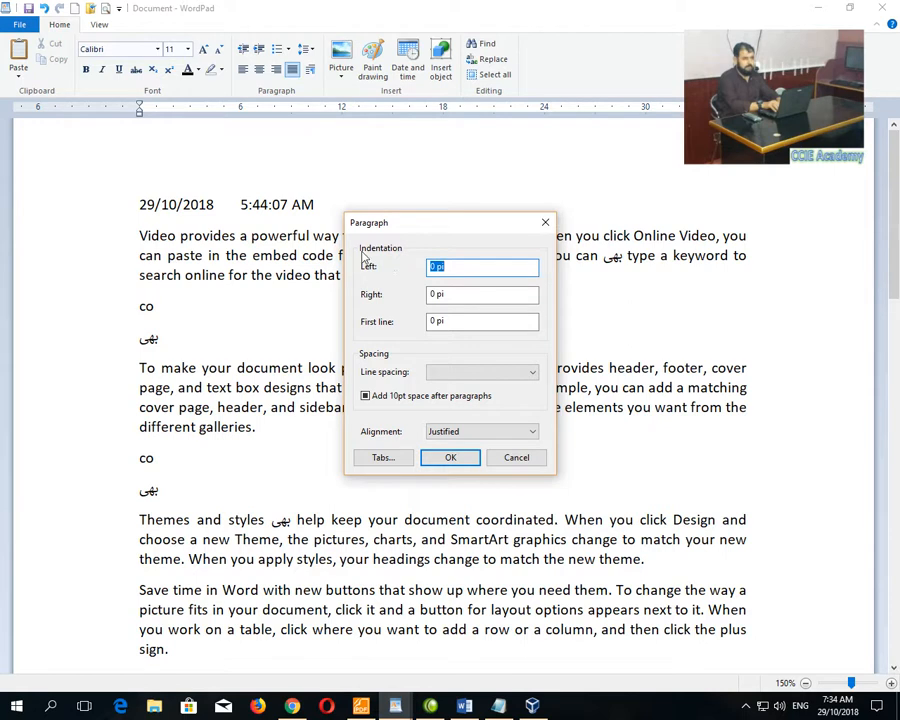
click(433, 266)
drag(433, 266, 420, 264)
text(6)
click(450, 457)
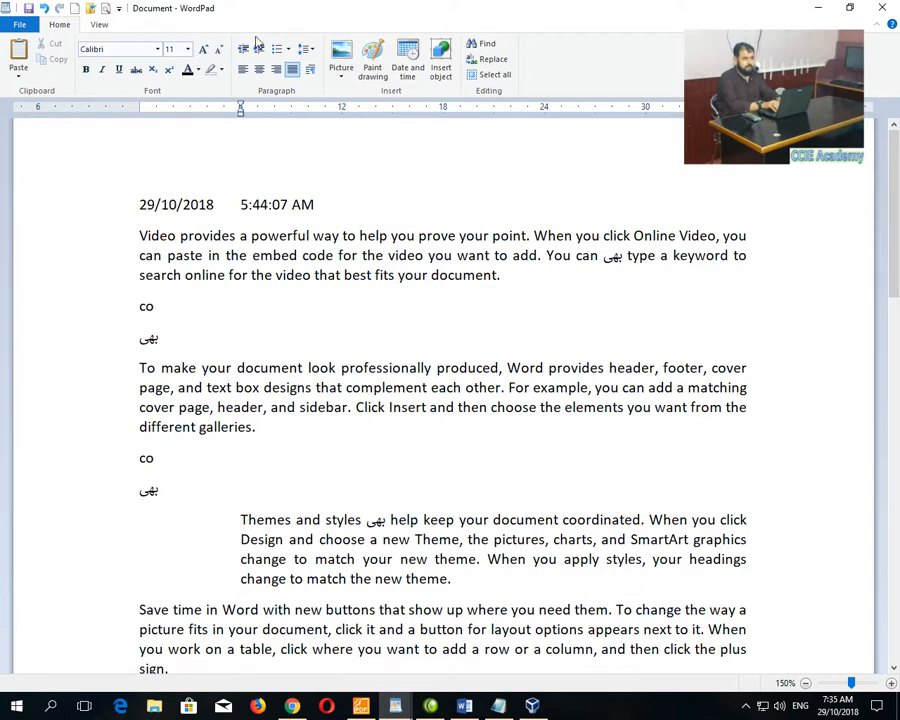
Step: Switch the measurement units to points and centimeters in turn, leaving them at inches
click(99, 25)
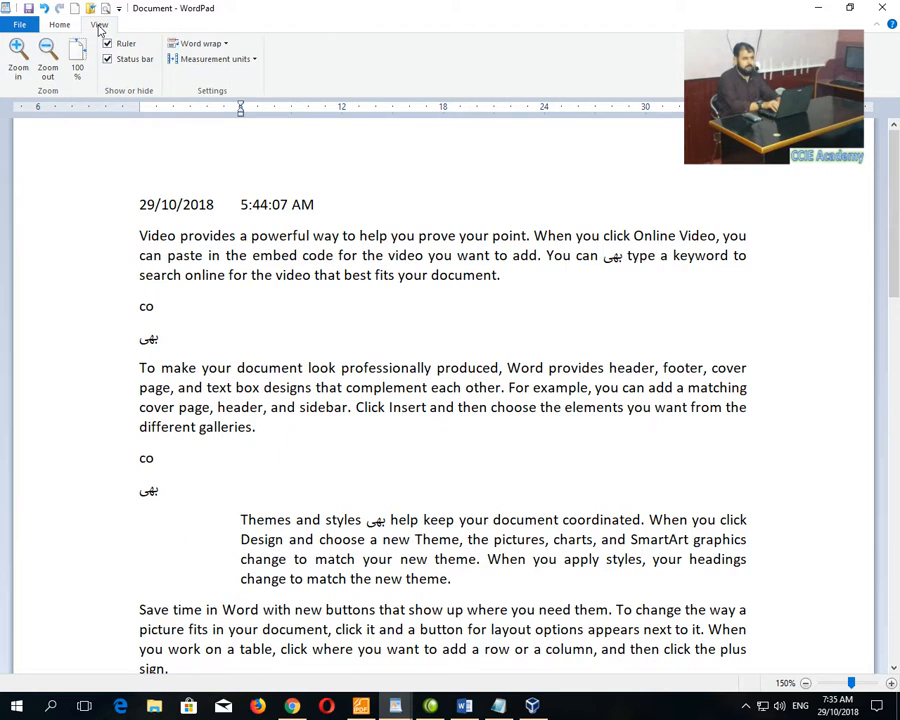
click(250, 60)
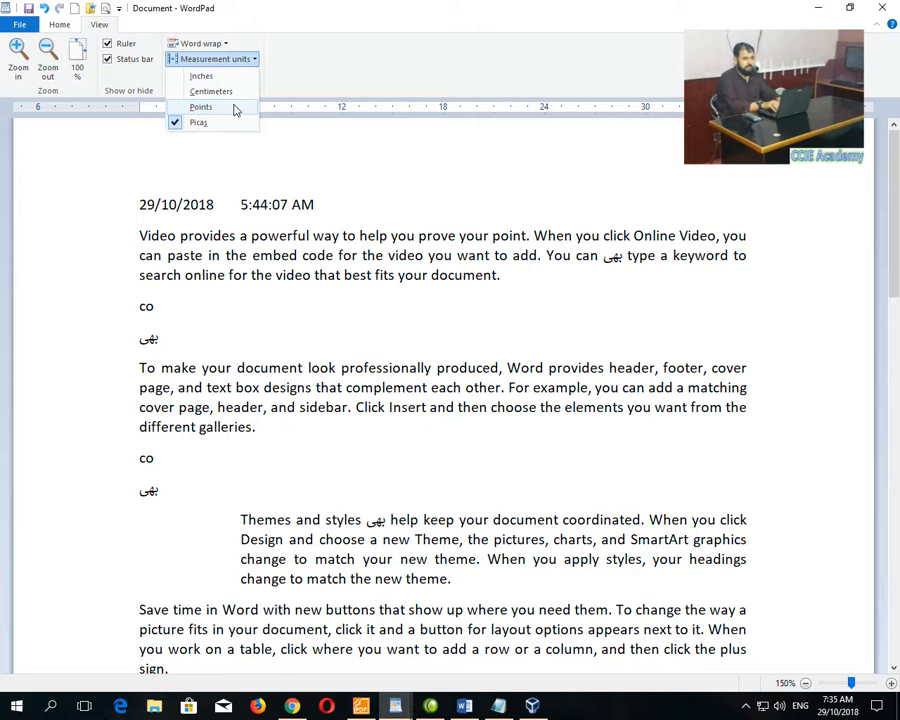
click(235, 108)
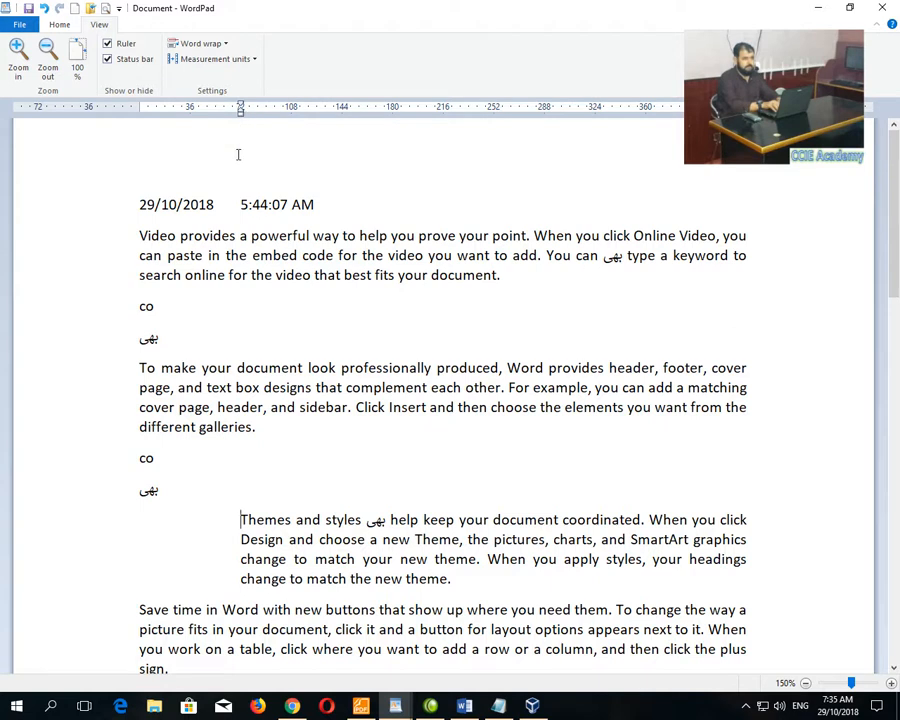
click(248, 59)
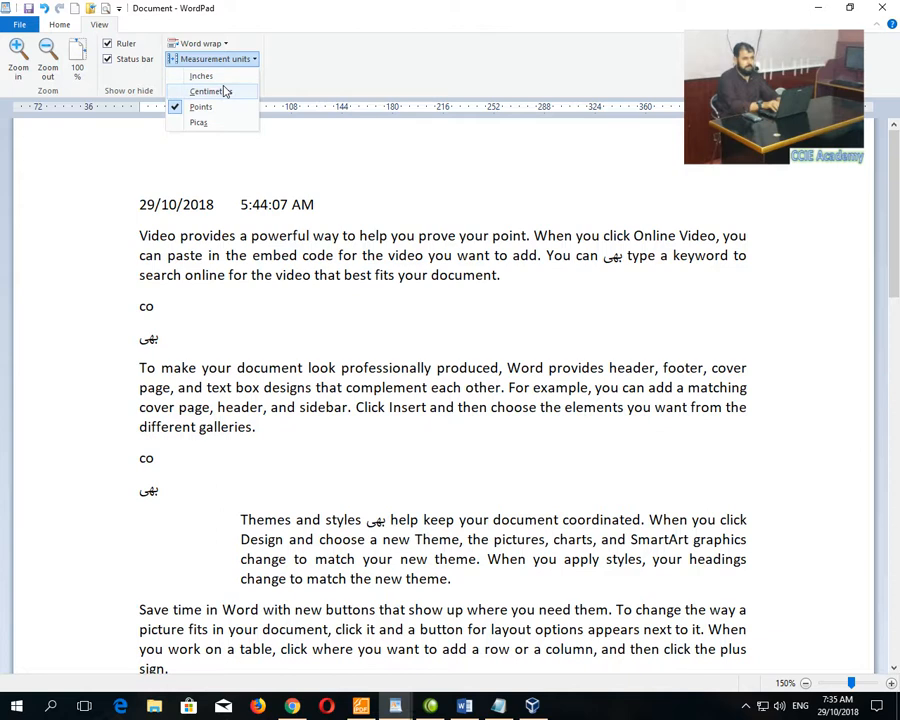
click(224, 91)
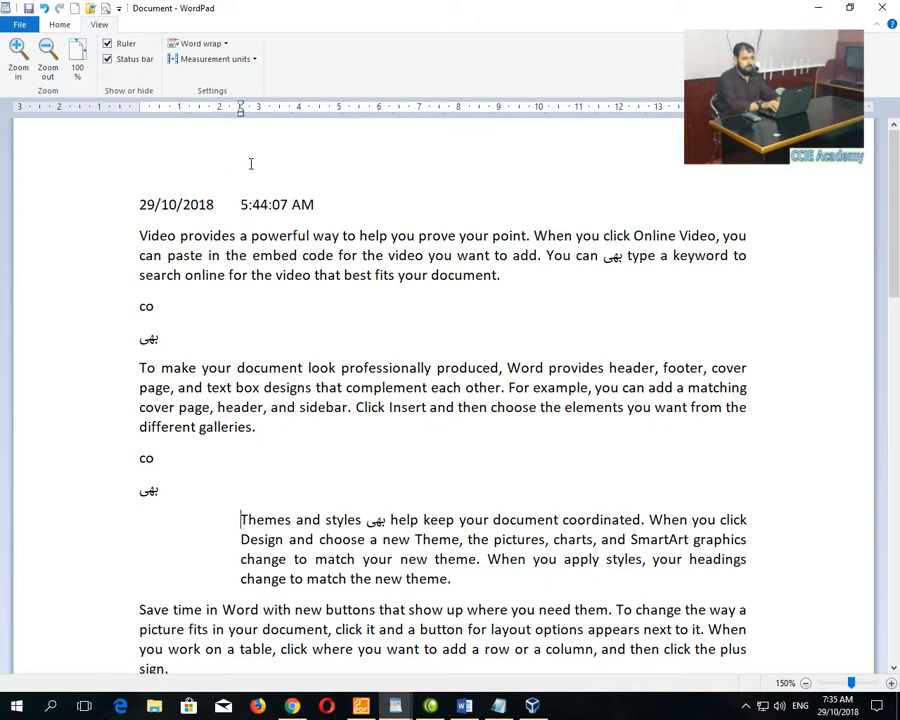
click(250, 59)
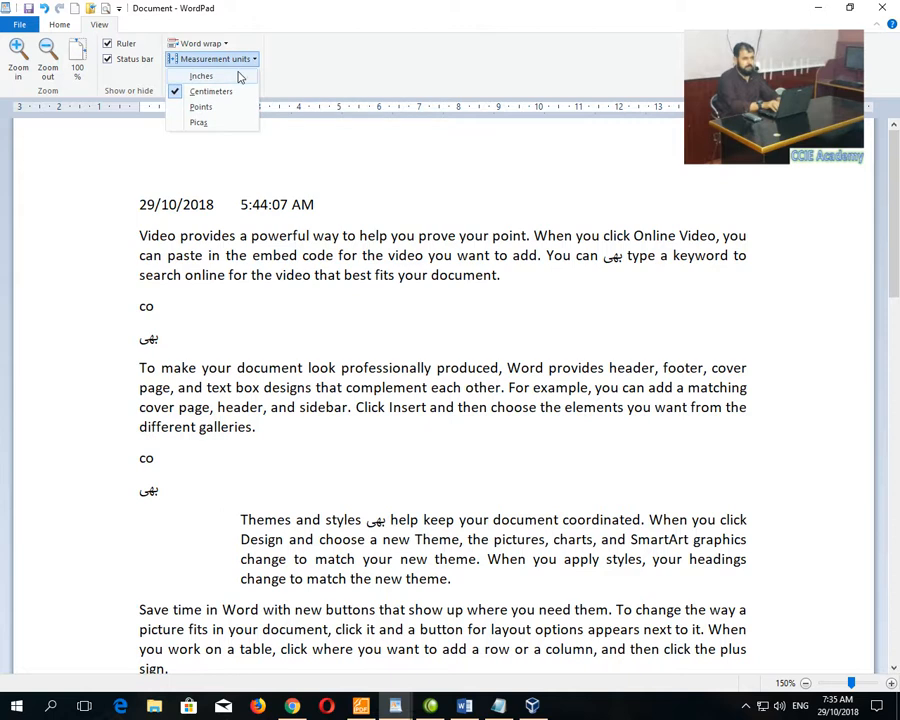
click(238, 76)
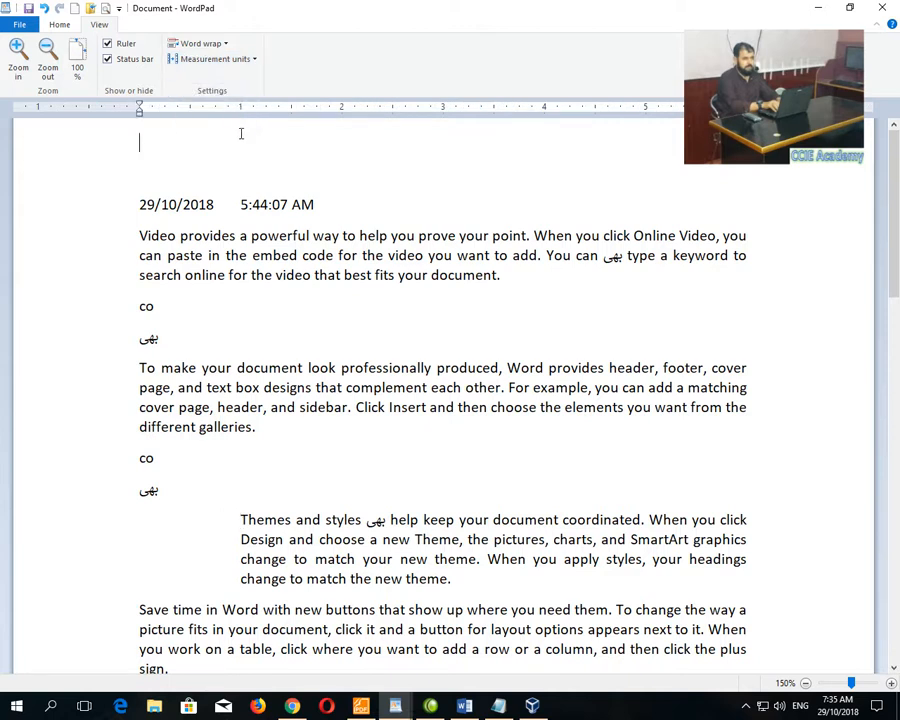
Step: Enter the lines "1 inch = Pics 6" and "1 Inch = centimeter 2.5" at the beginning of the document
text(1 inch   =   Pics 6)
key(Return)
text(1 I)
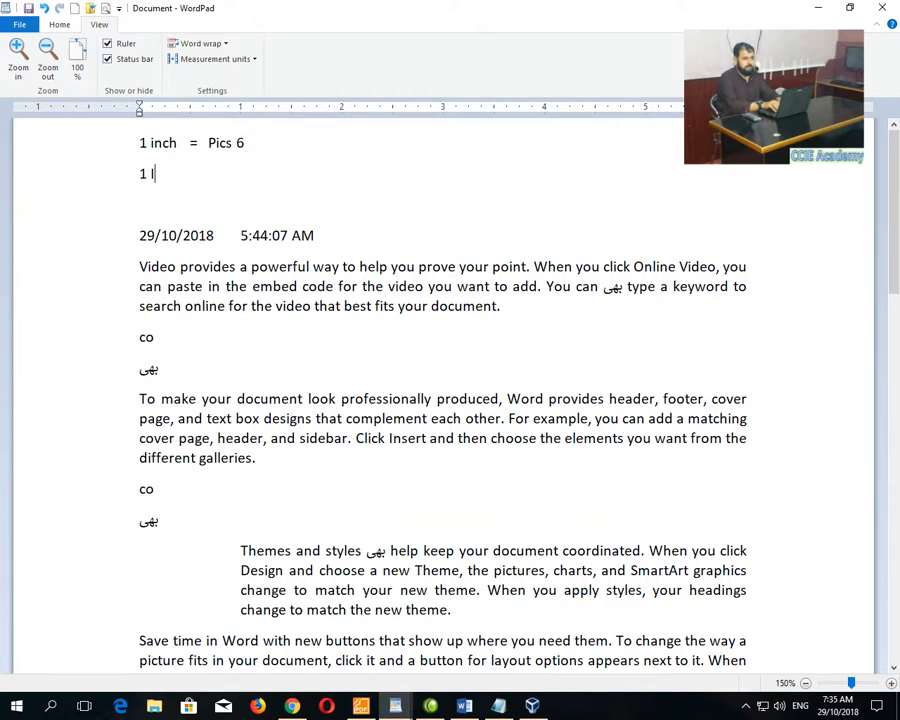
text(nch  =  ceni)
key(BackSpace)
text(timeter )
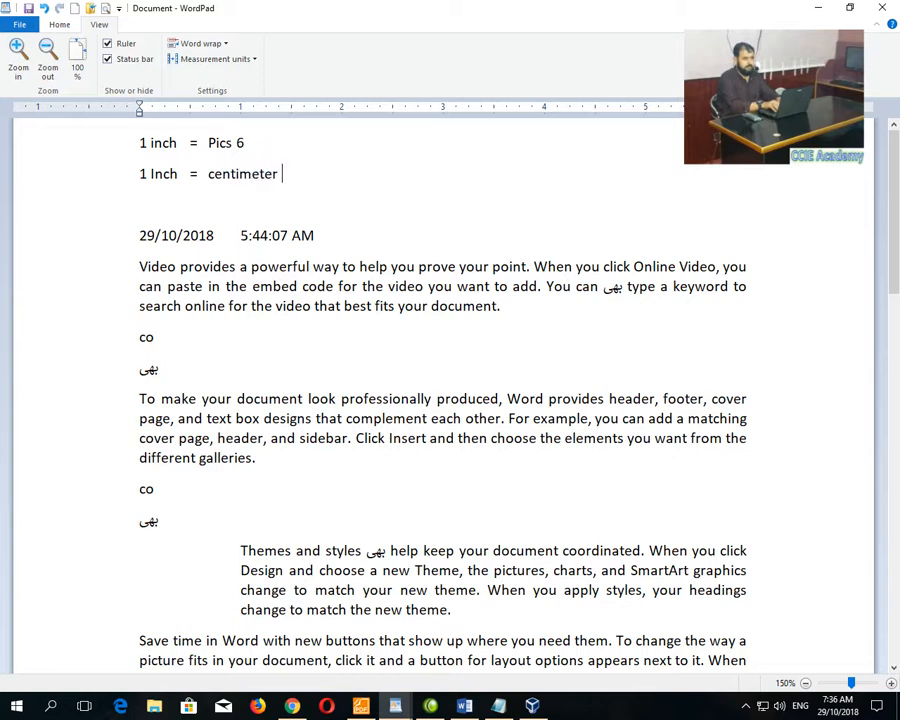
text(2.5)
Step: Add a third conversion line reading "1 Inch = Point 72" below the centimeter line
key(Return)
text(1 Inch   )
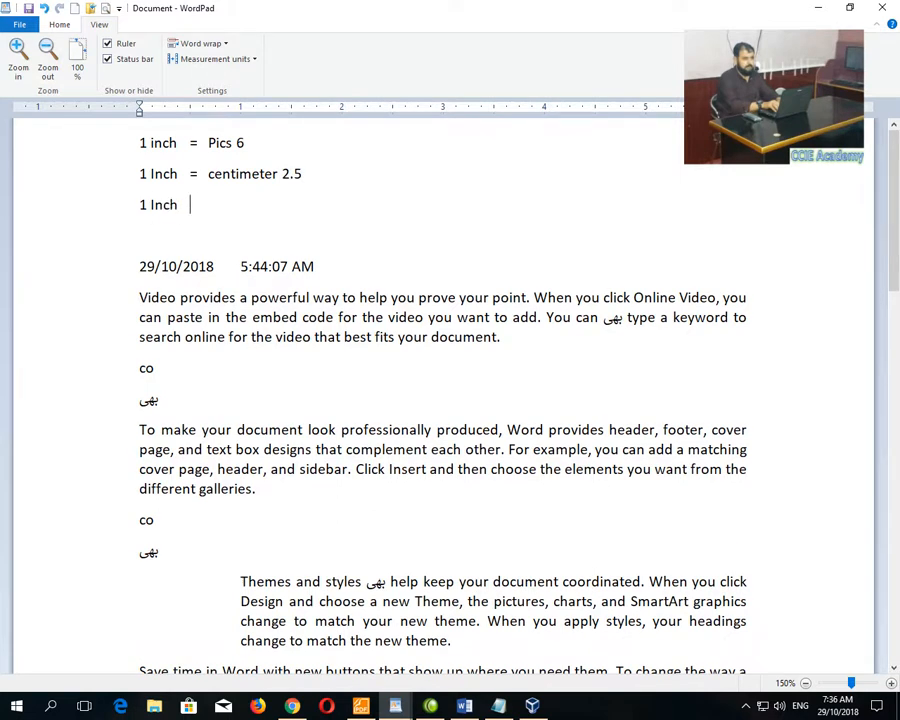
text(=)
key(Tab)
key(BackSpace)
click(254, 60)
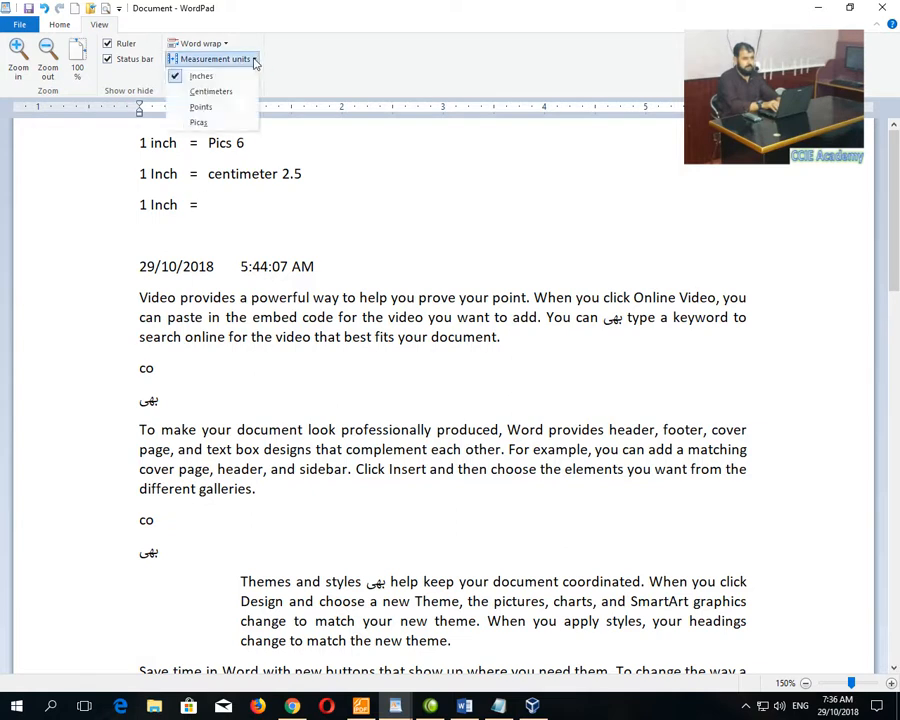
click(254, 60)
text(Point 72)
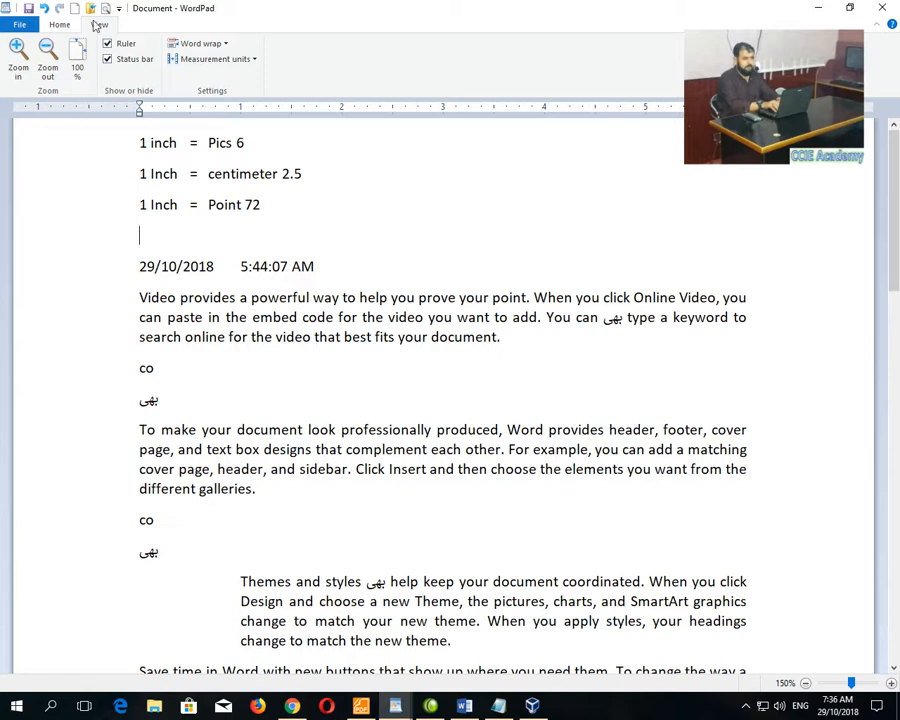
Step: View the other open WordPad document, and return to the one containing the inch conversions
click(54, 24)
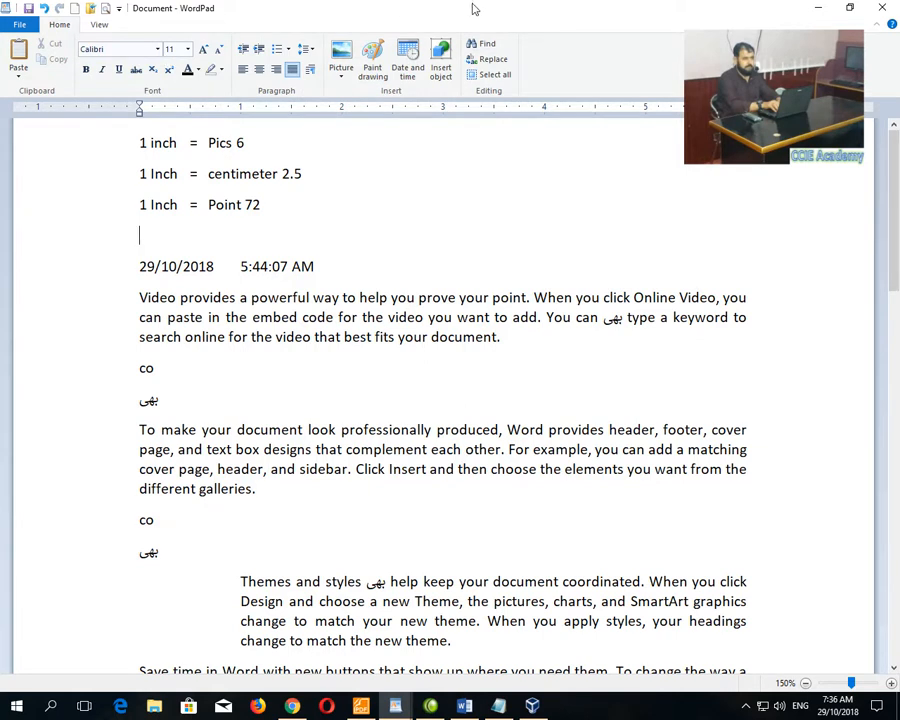
click(847, 11)
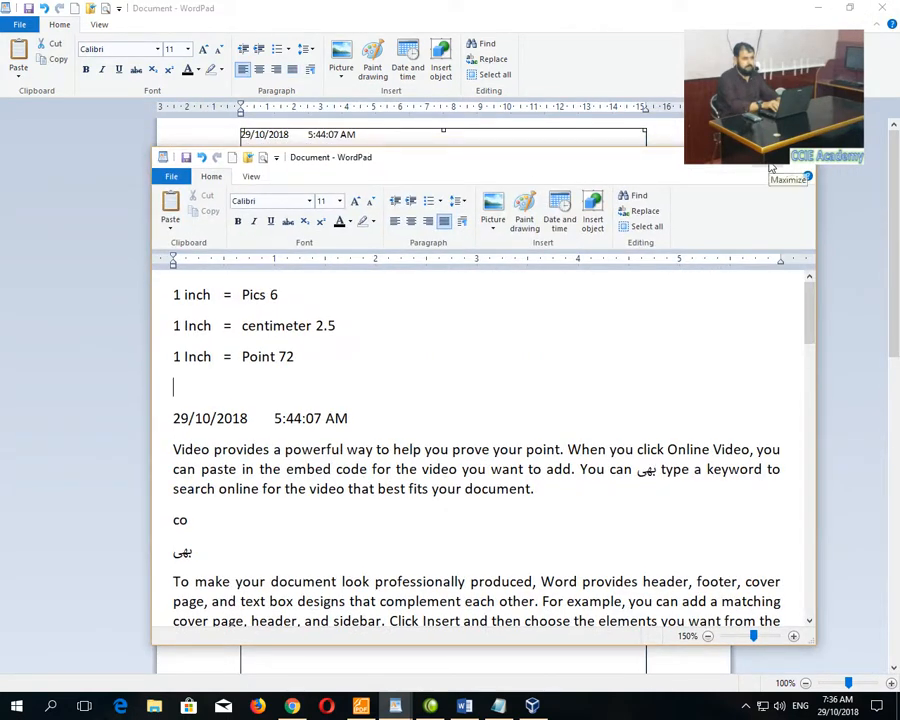
click(771, 166)
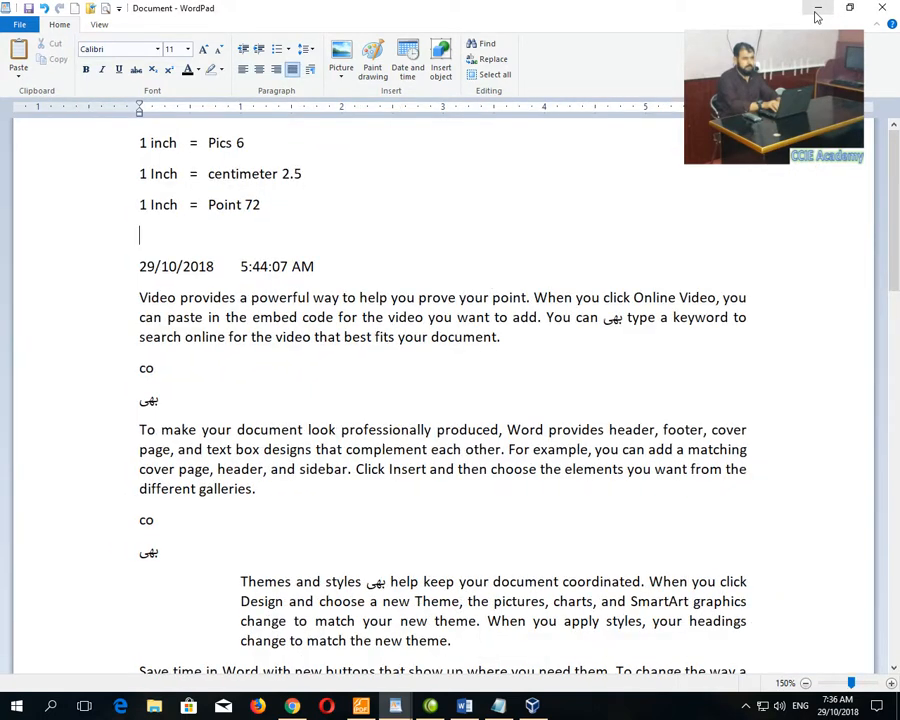
click(817, 13)
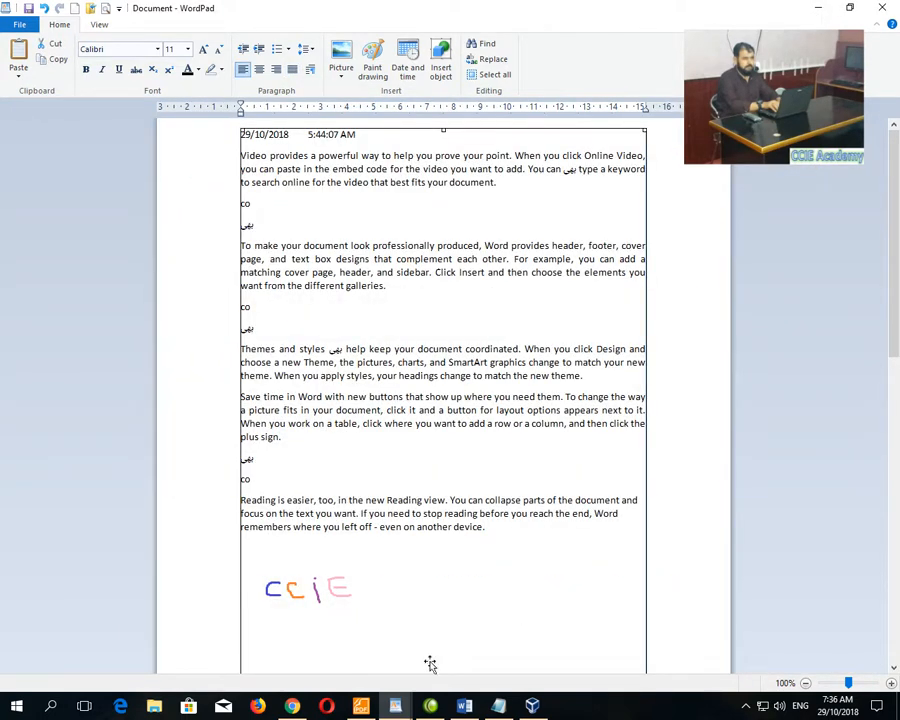
mouse_move(402, 712)
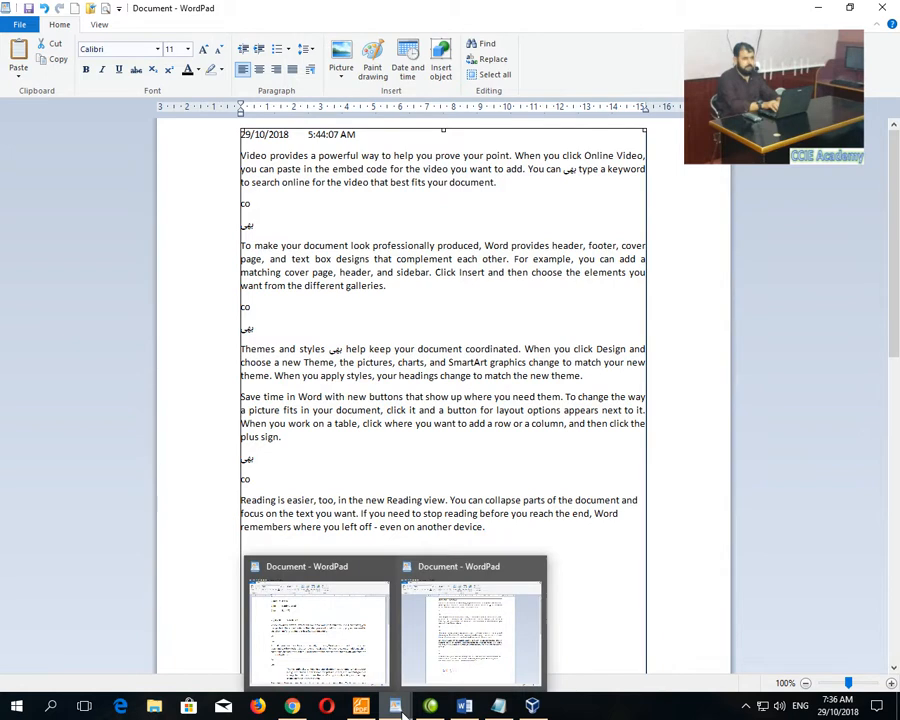
click(434, 628)
click(408, 714)
click(338, 650)
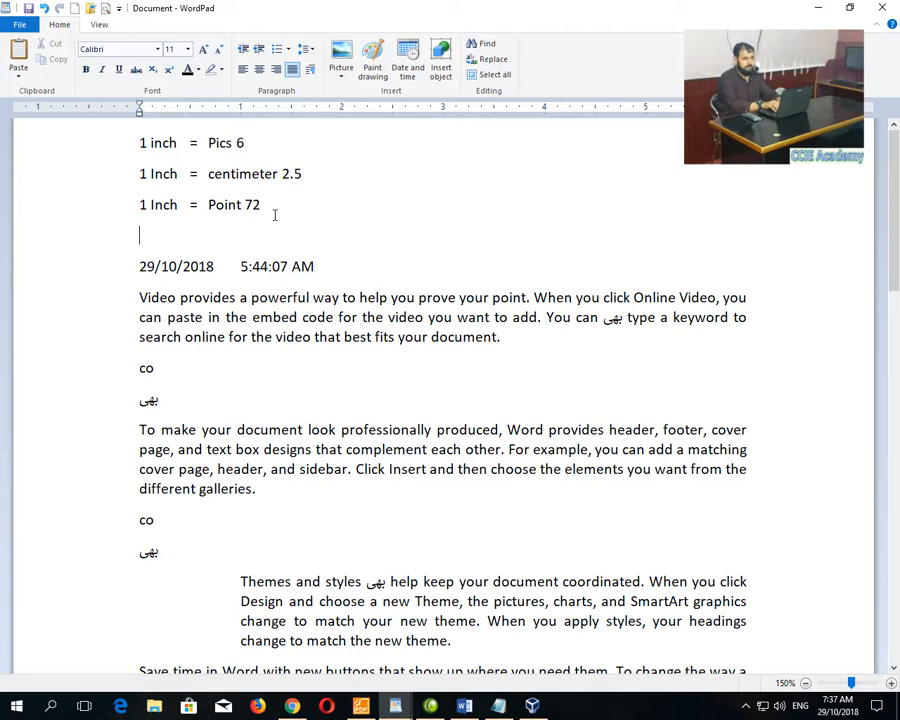
Step: Save the document to the Desktop as "File 1" in Rich Text Format (RTF)
click(18, 24)
click(157, 162)
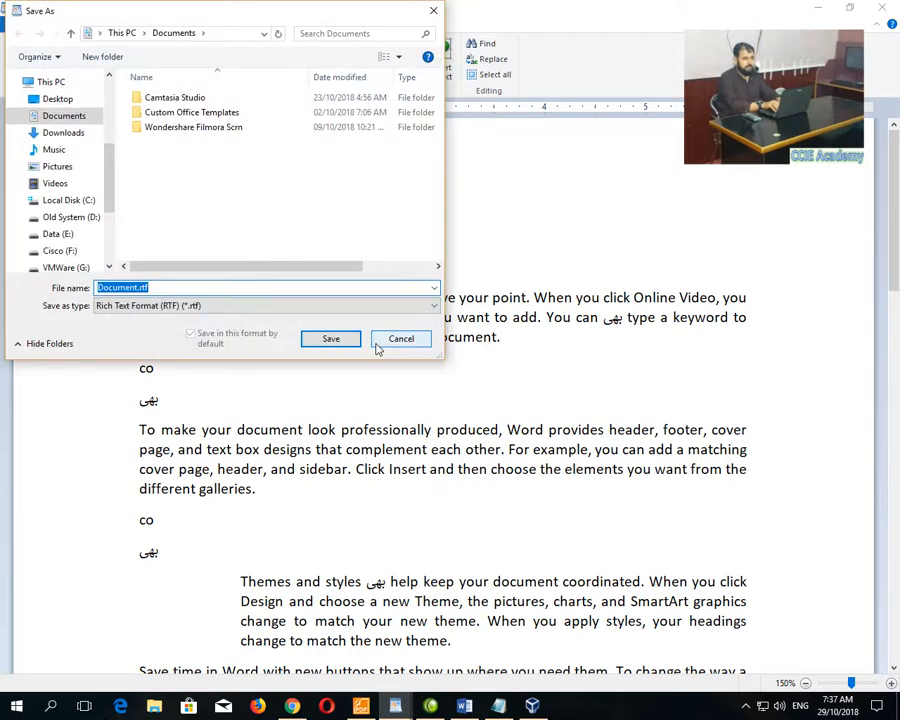
text(File 1)
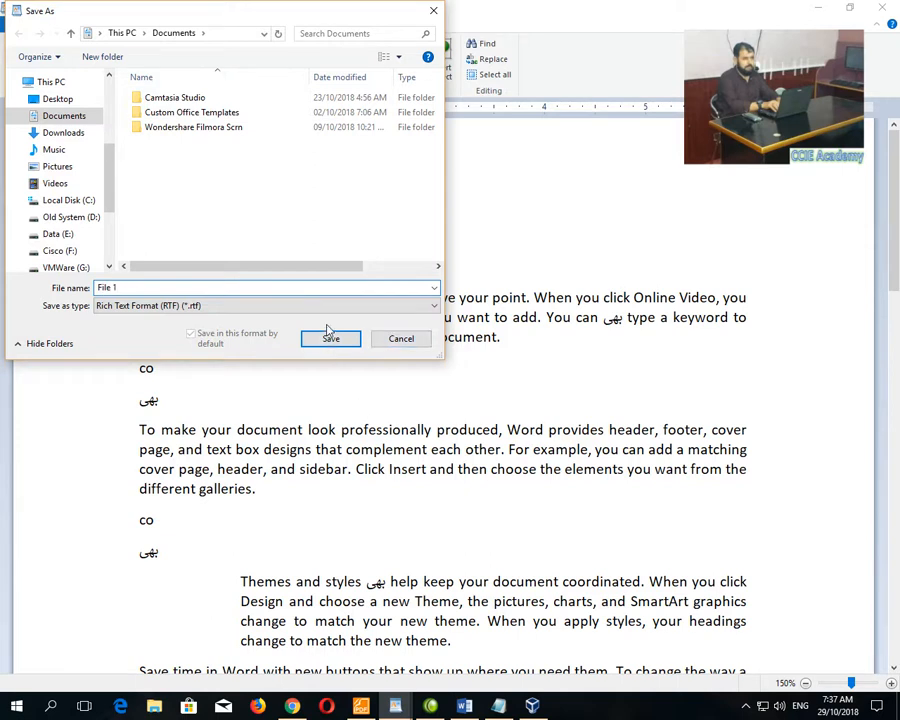
click(60, 99)
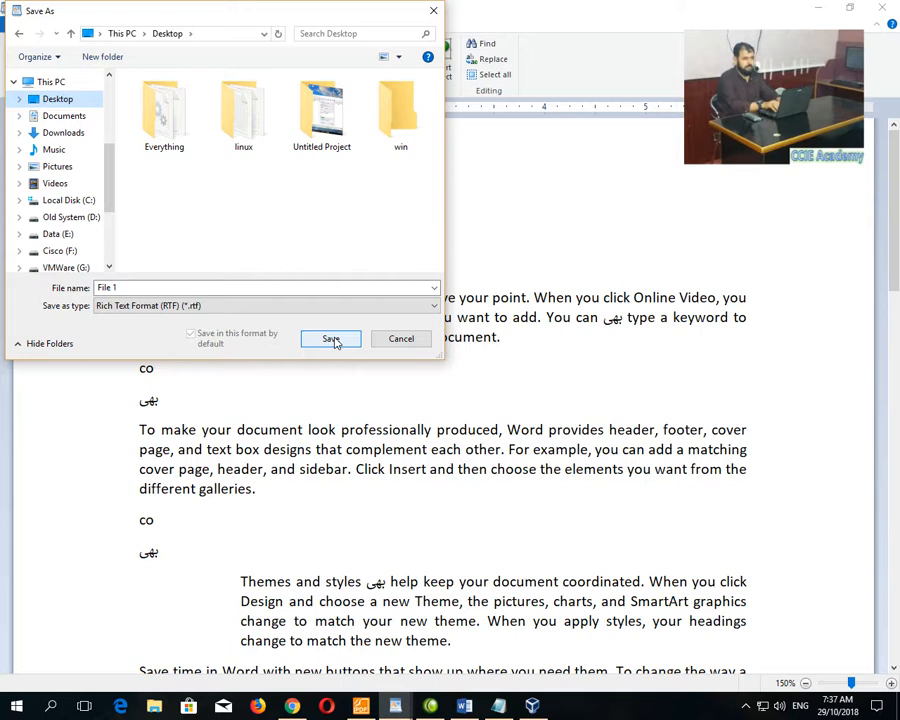
click(331, 340)
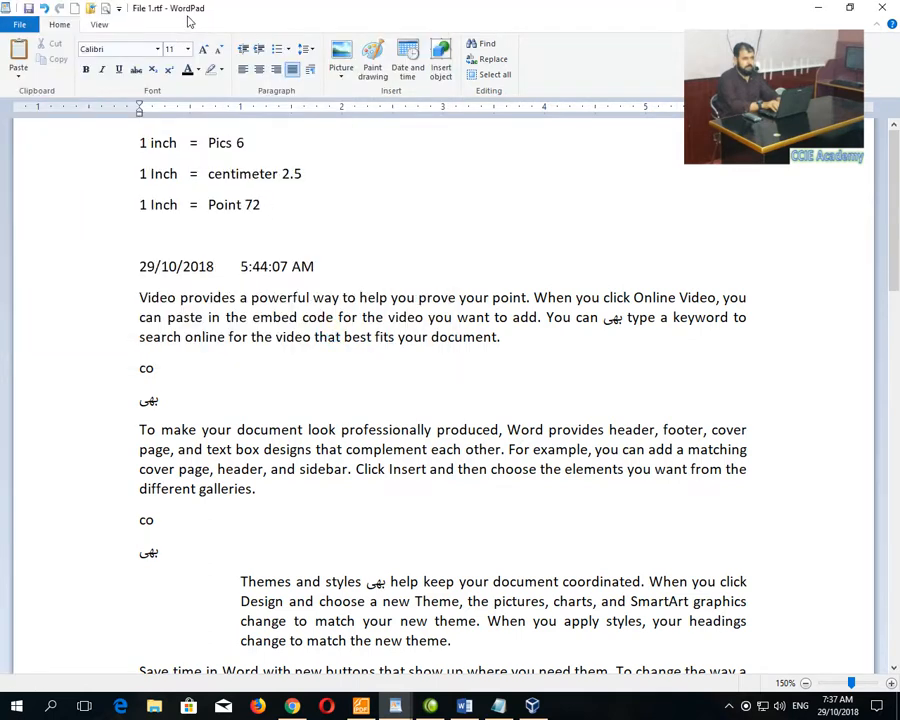
click(356, 251)
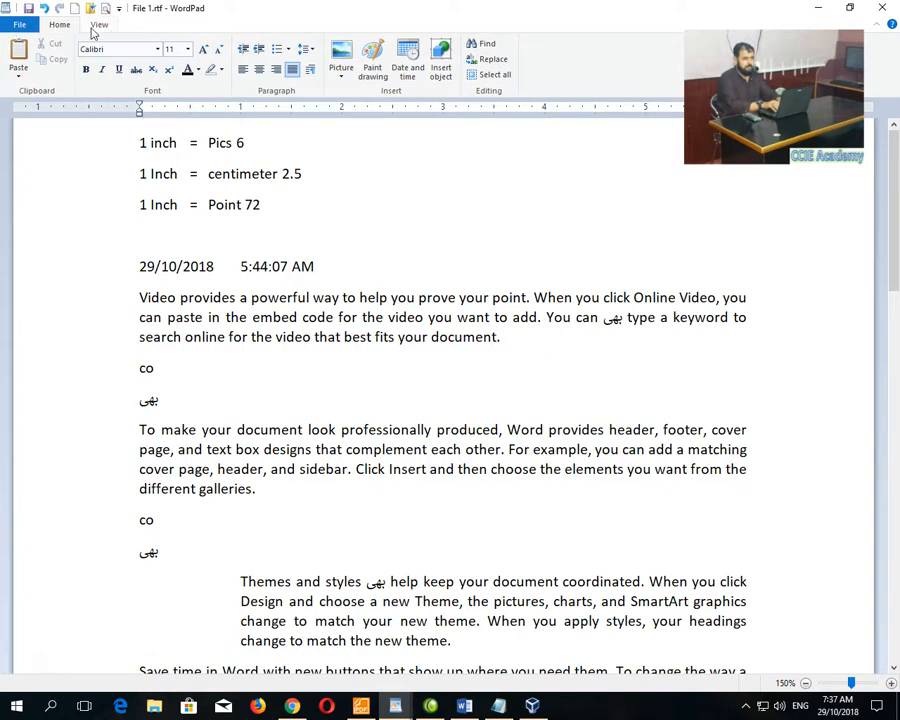
Step: Examine the file commands and the formats offered for saving a copy of the document, without choosing one
click(19, 24)
click(440, 239)
click(19, 24)
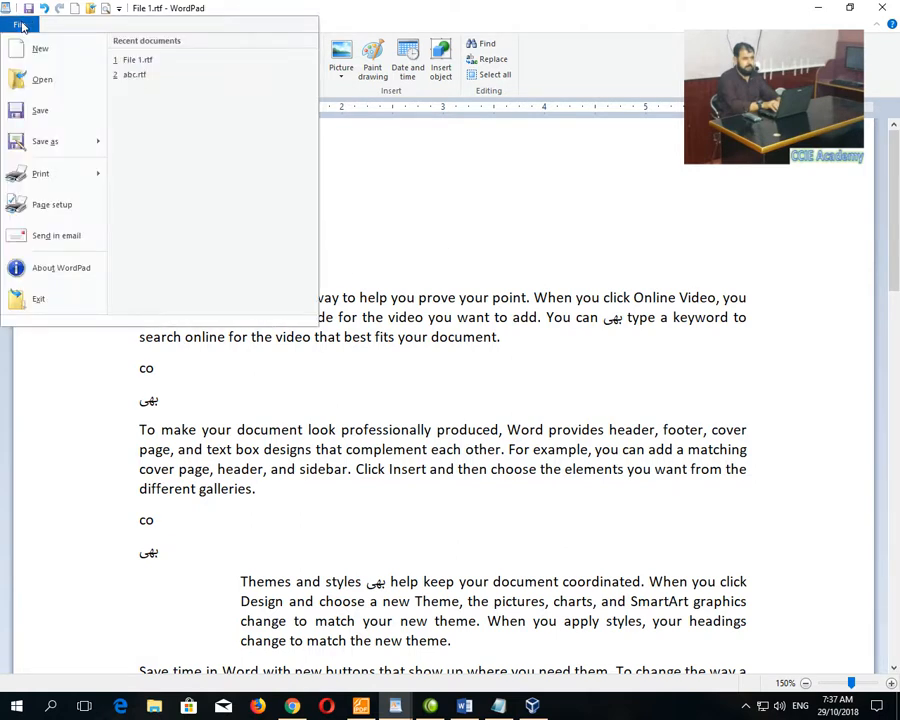
click(447, 322)
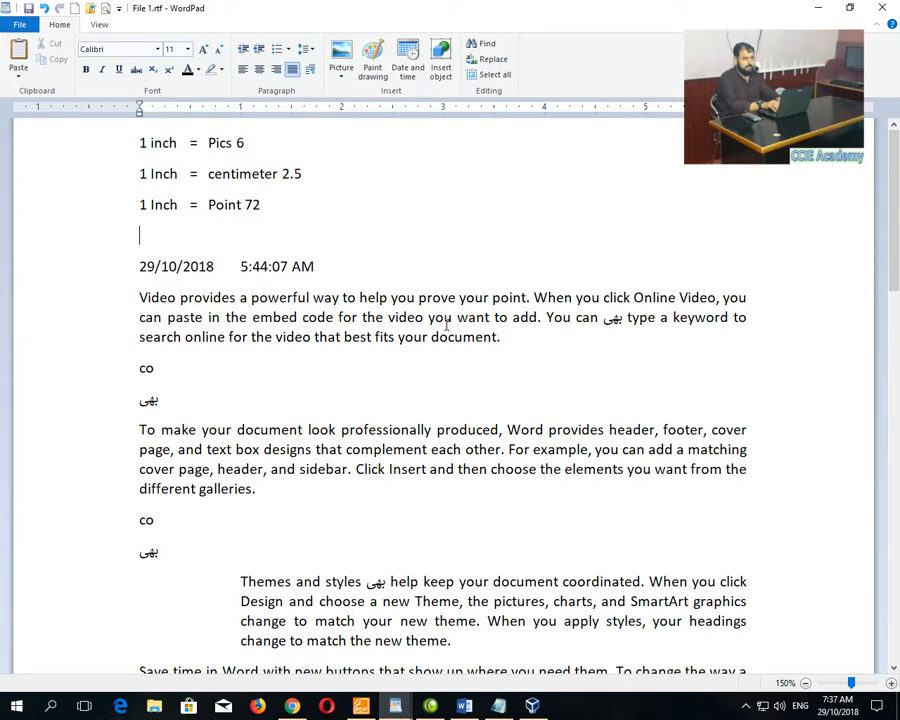
click(19, 24)
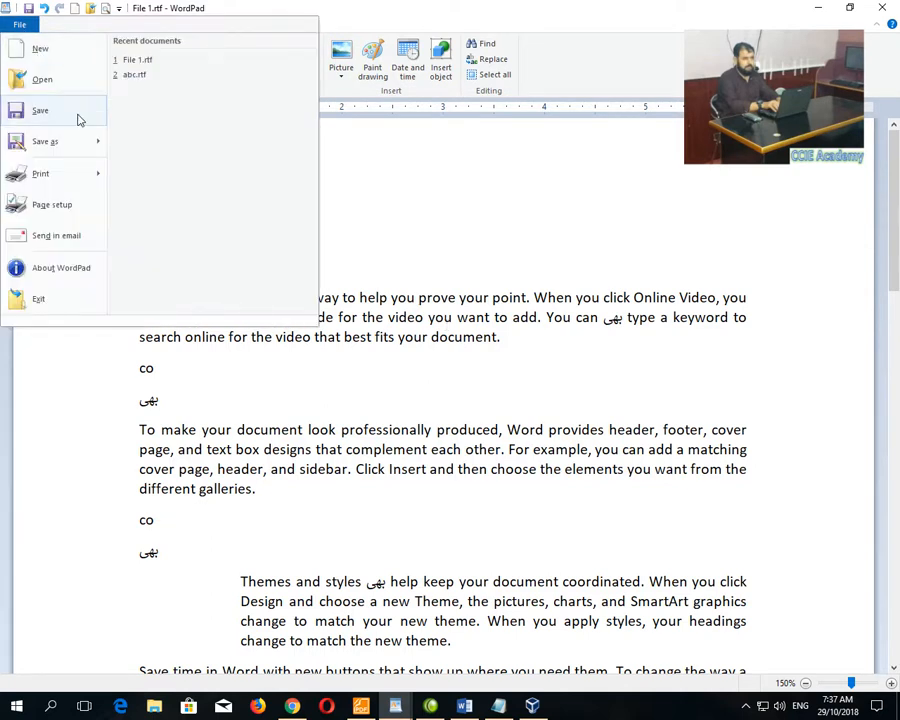
mouse_move(85, 148)
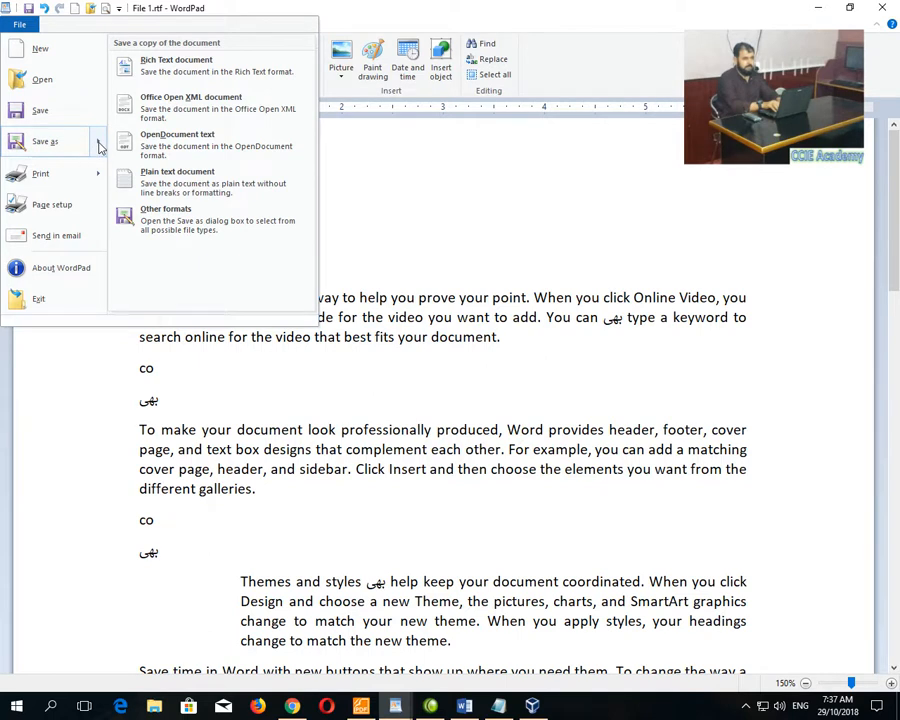
click(446, 256)
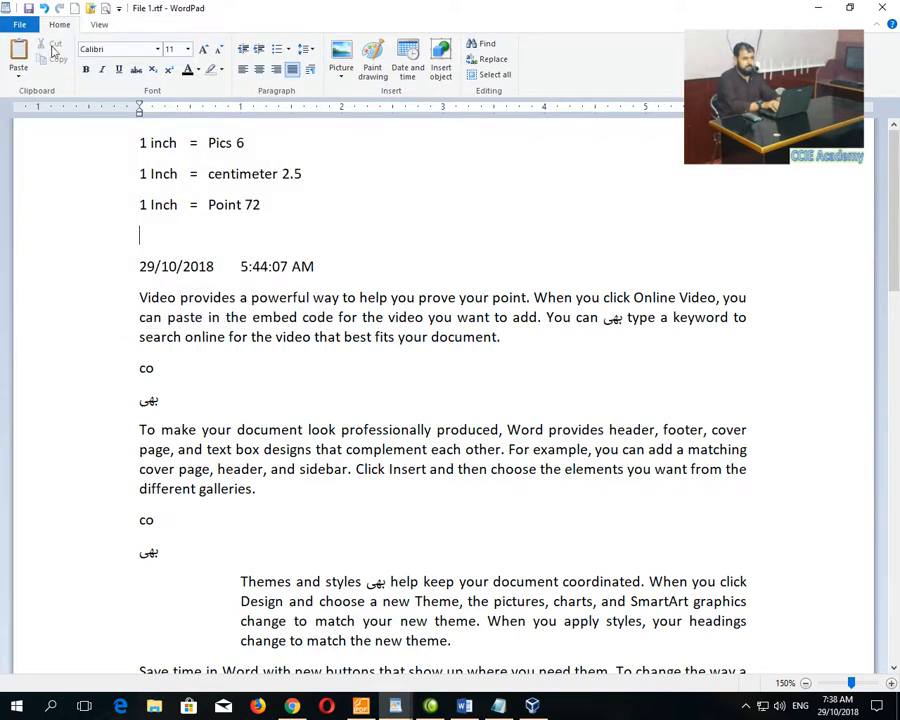
click(101, 24)
click(70, 26)
mouse_move(897, 170)
mouse_down()
mouse_move(897, 577)
mouse_move(897, 195)
mouse_up()
click(470, 398)
click(533, 344)
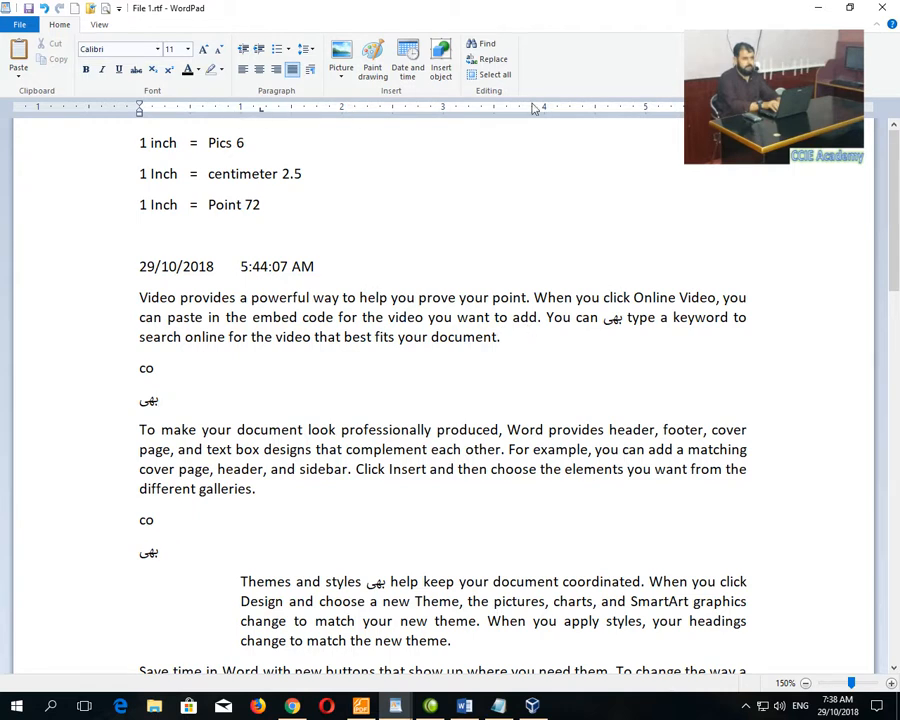